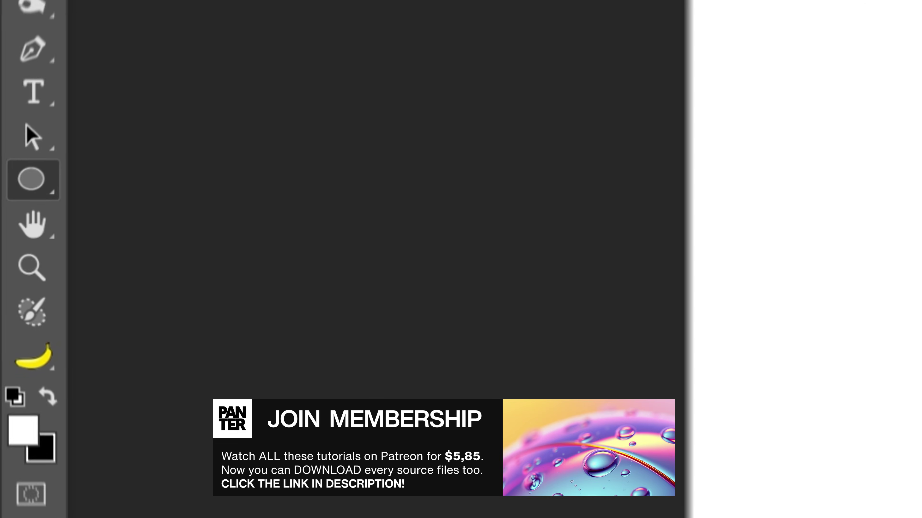
Draw an Ellipse 1 shape on the canvas and choose white as its fill colour.
left_click_drag(174, 143, 307, 409)
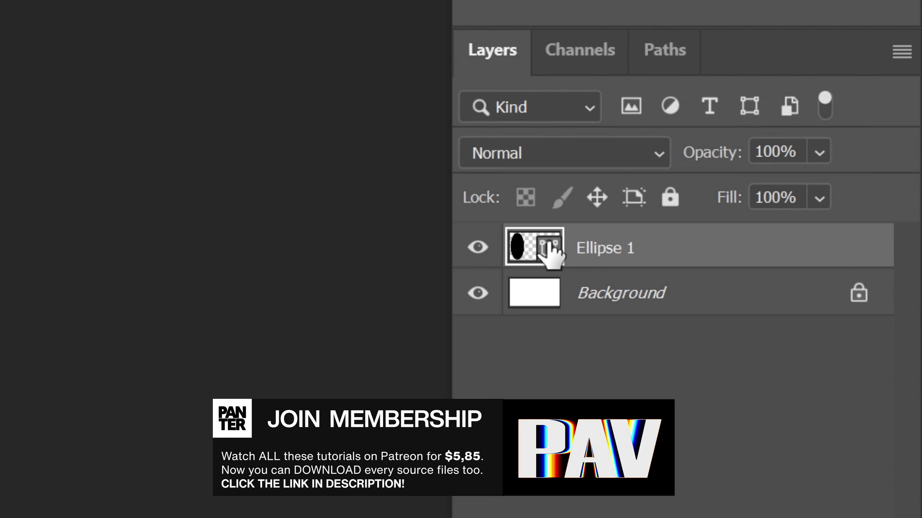
double_click(549, 254)
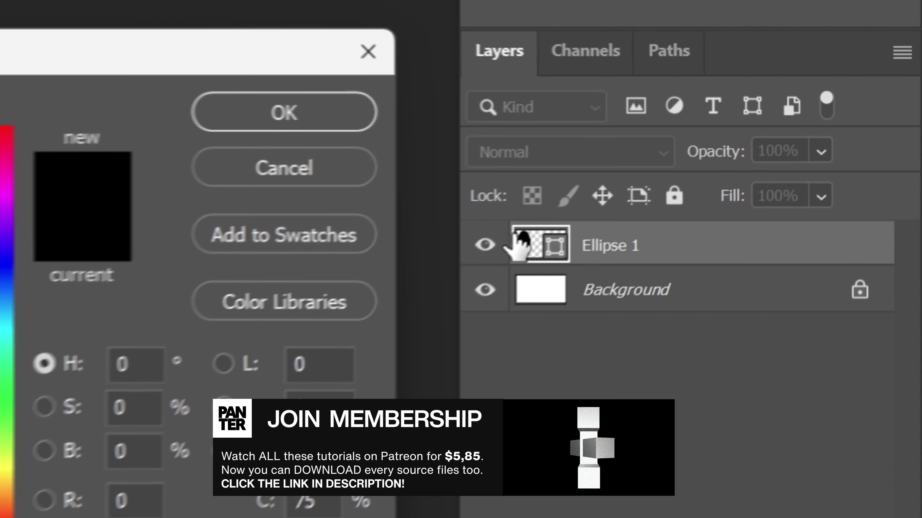
left_click(58, 116)
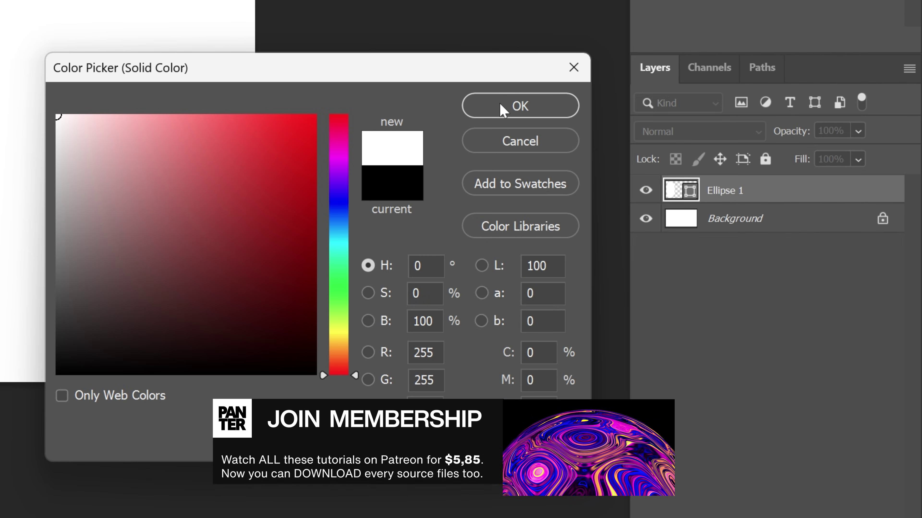
Confirm the white fill, hide the Background, and limit Ellipse 1 to the R channel only.
left_click(490, 104)
left_click(646, 220)
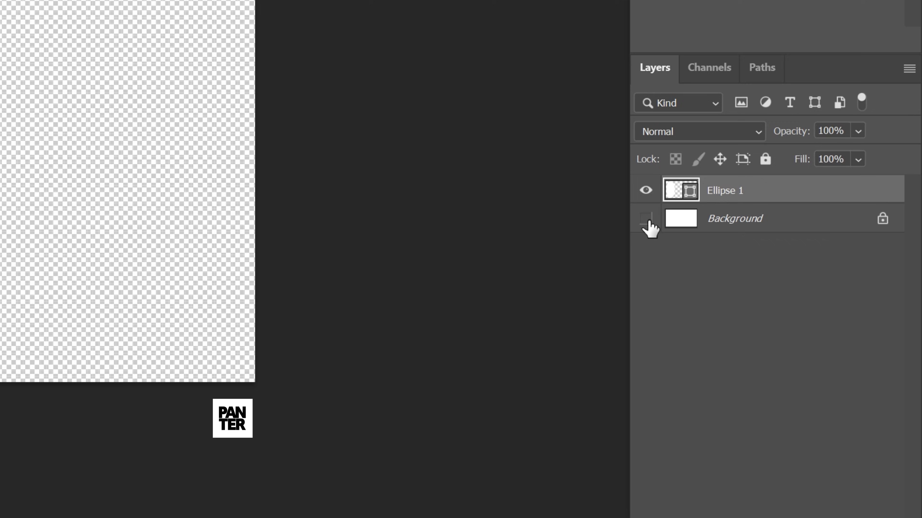
double_click(797, 200)
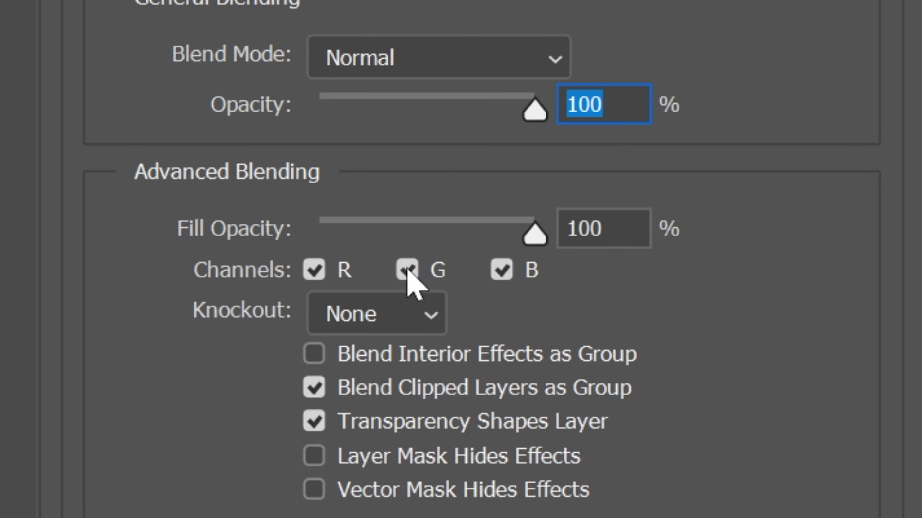
left_click(406, 270)
left_click(500, 272)
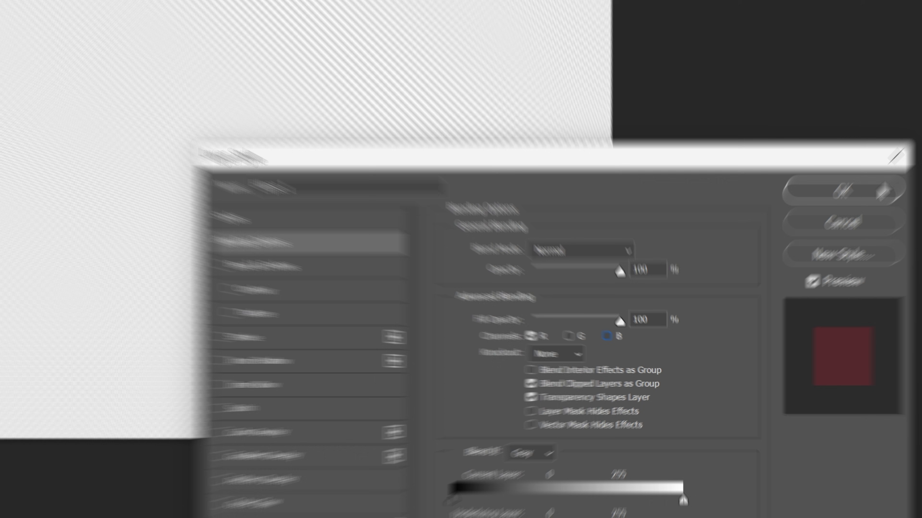
key("Return")
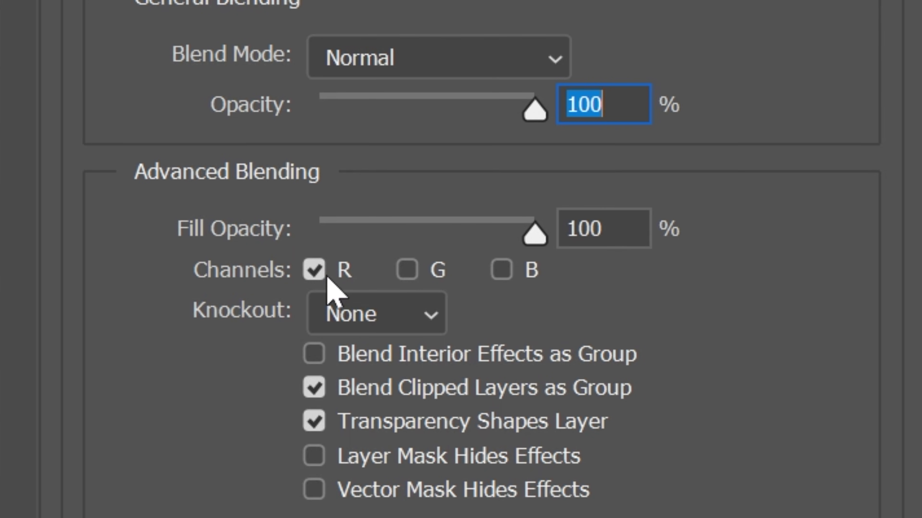
Set the first copy to G only, then add a third copy beside it set to B only.
left_click(315, 270)
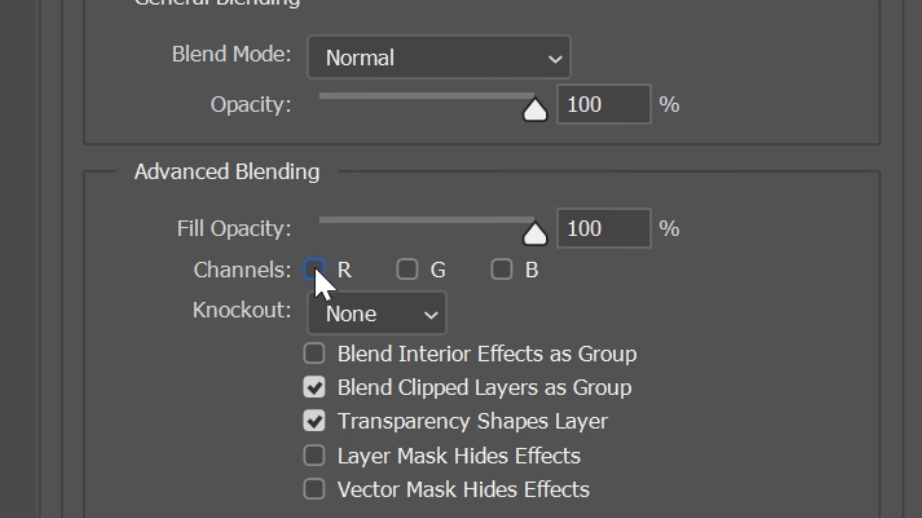
left_click(407, 270)
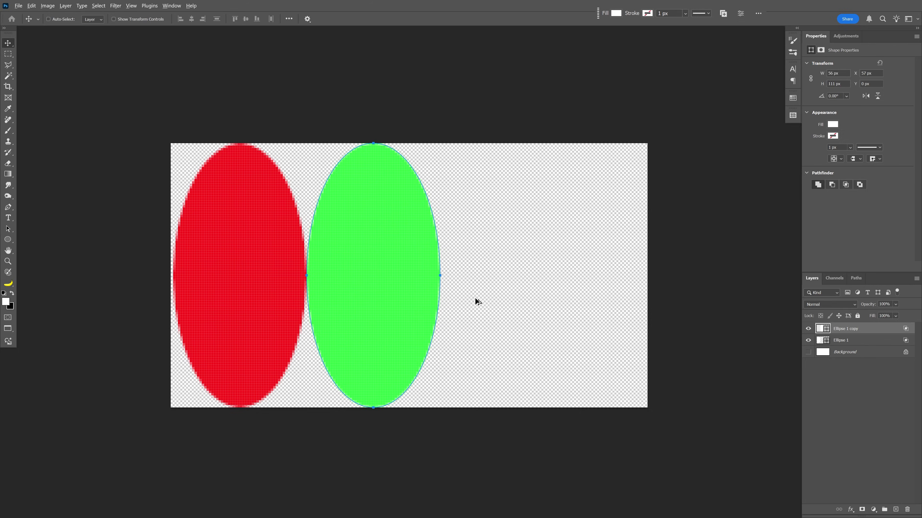
left_click_drag(401, 309, 534, 312)
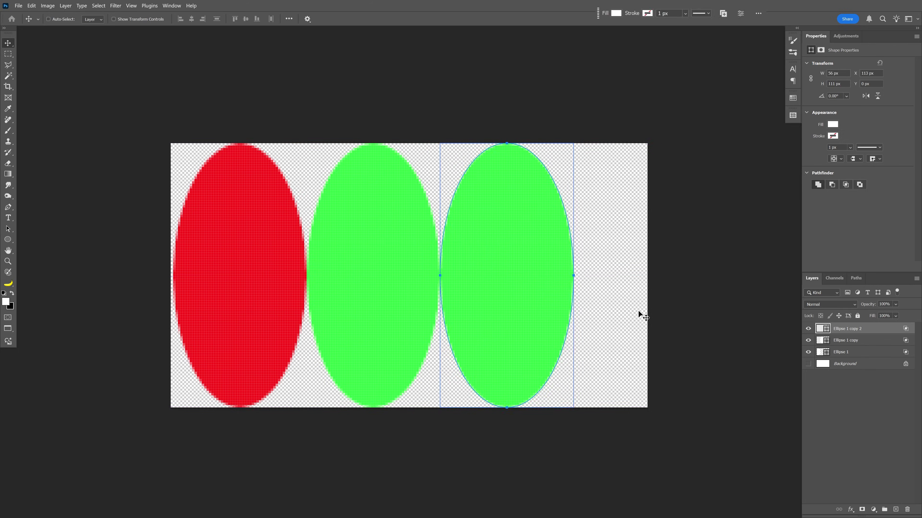
double_click(869, 328)
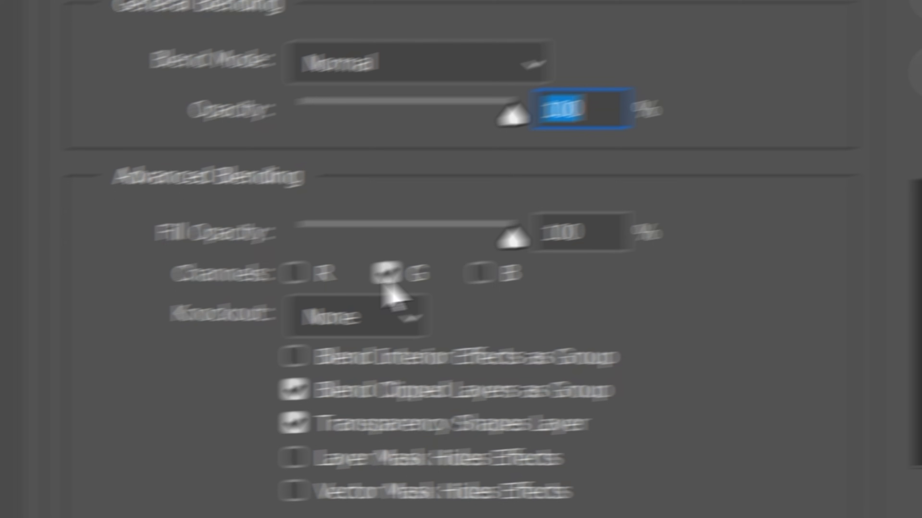
left_click(407, 269)
left_click(501, 270)
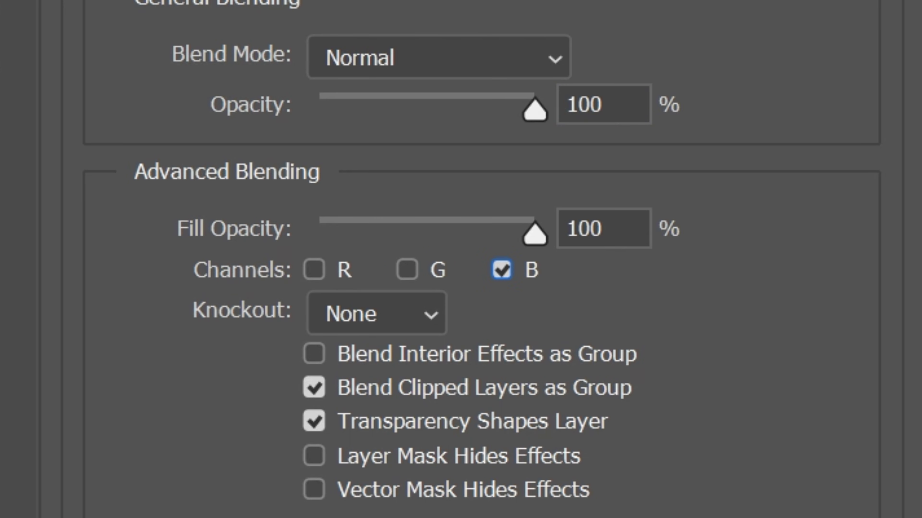
left_click(753, 296)
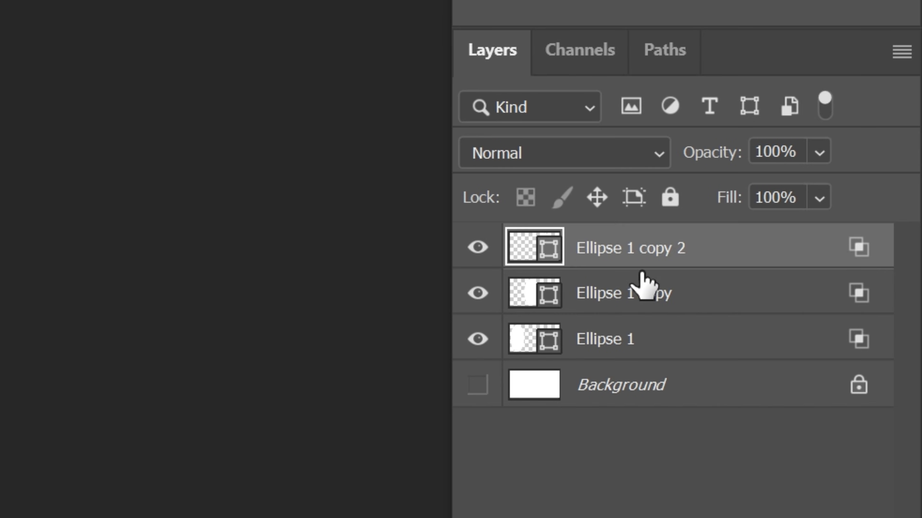
Select all three ellipse layers and stretch them to the full canvas width with Free Transform.
left_click(848, 341)
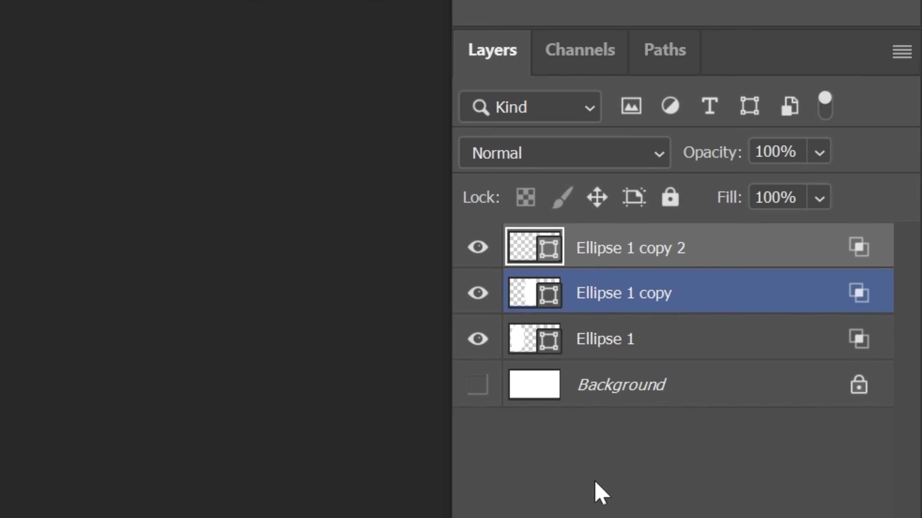
left_click(596, 483)
left_click(669, 349)
left_click(648, 254, "ctrl")
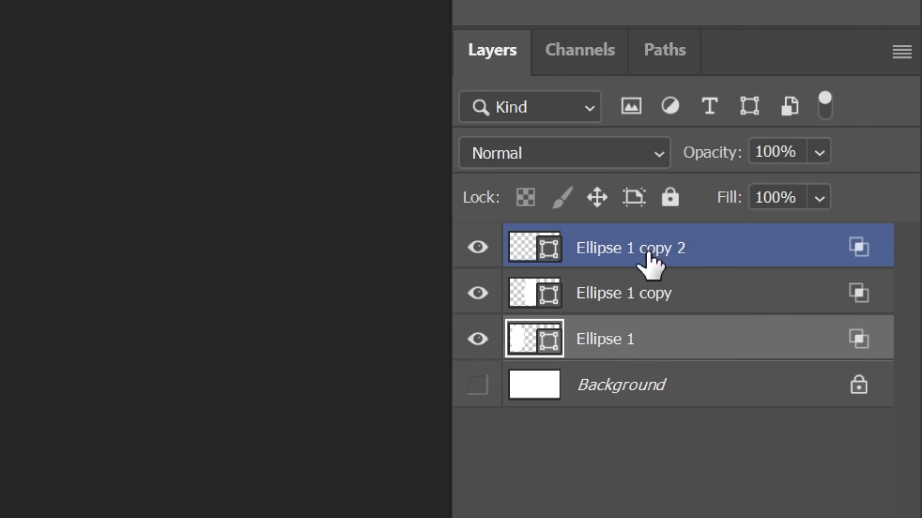
left_click(754, 257, "shift")
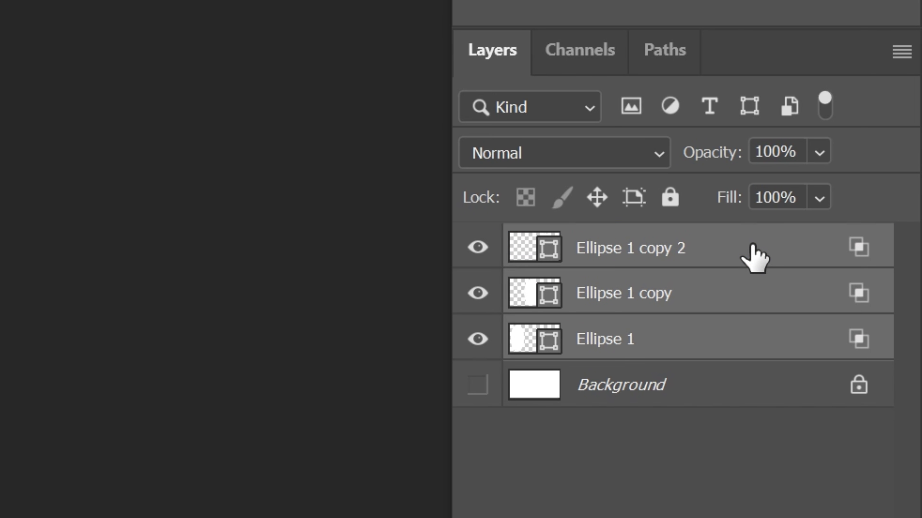
key("ctrl+t")
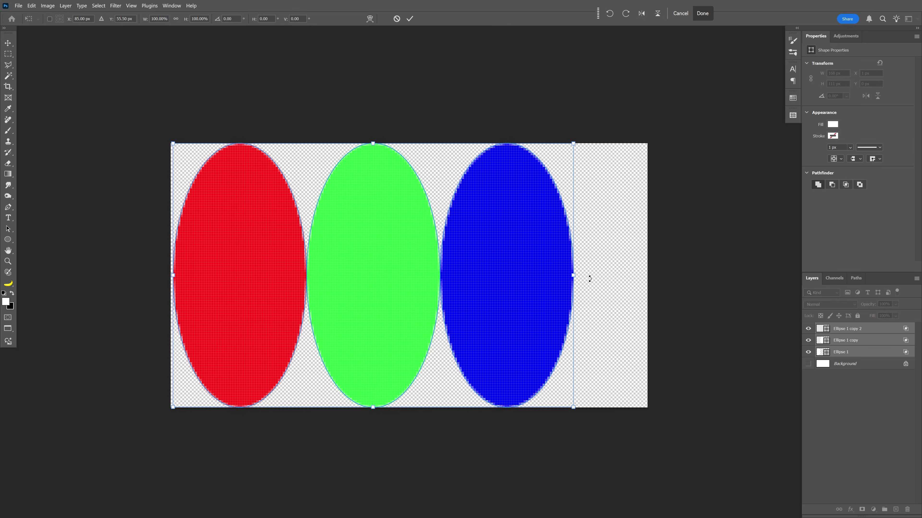
left_click_drag(574, 275, 648, 276)
key("Return")
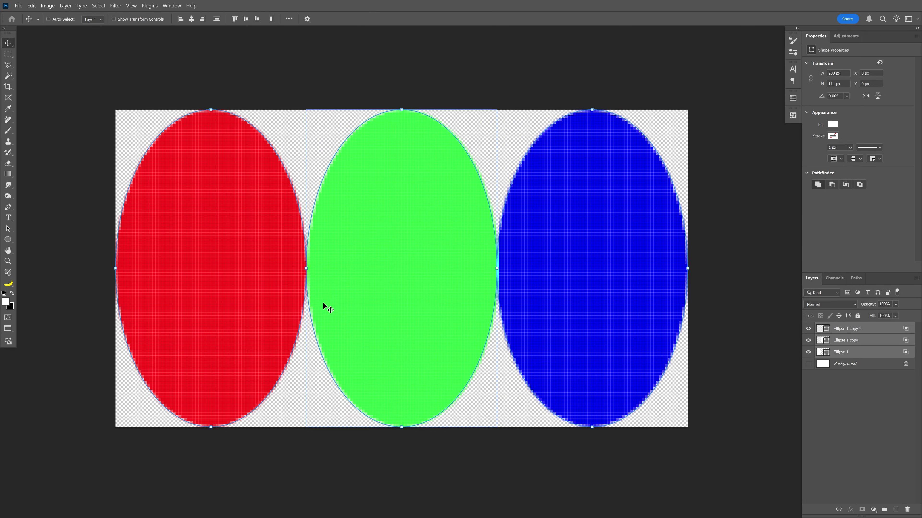
Resize the image to 9 × 5 pixels with a width of 9 px.
left_click(49, 6)
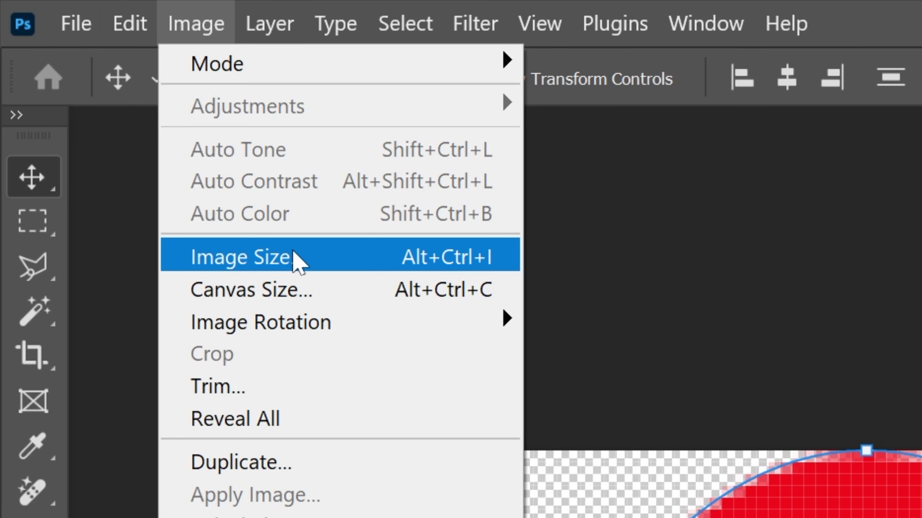
left_click(296, 258)
type("9")
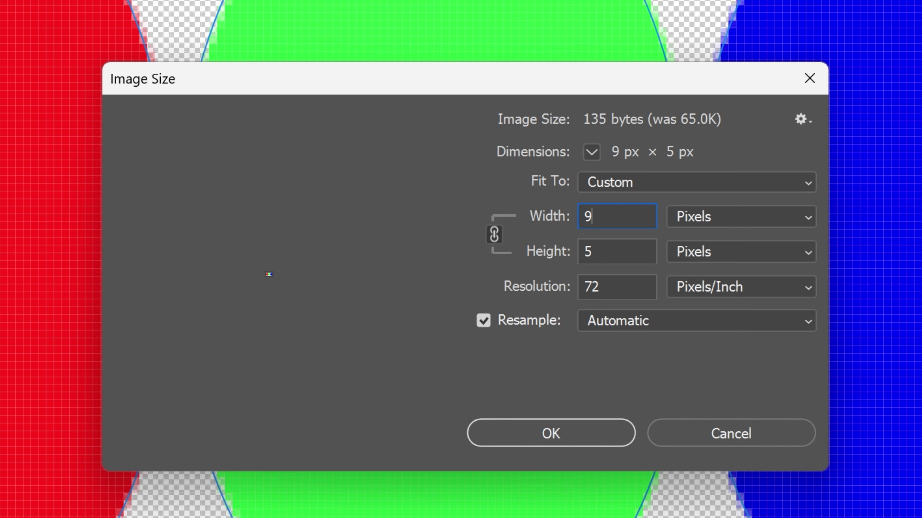
key("Return")
scroll(452, 294, "up", 5)
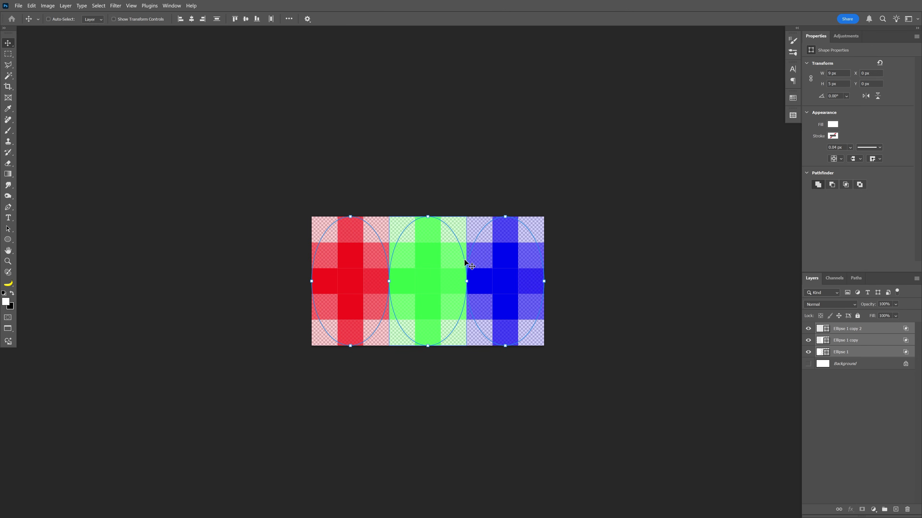
Draw a black-filled Rectangle 1 strip along the bottom row of the pixel grid.
left_click(469, 267)
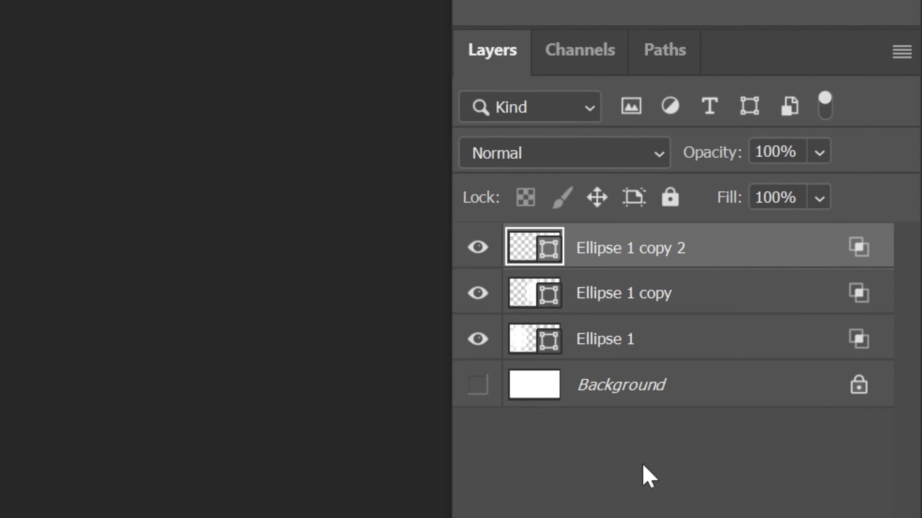
left_click(671, 491)
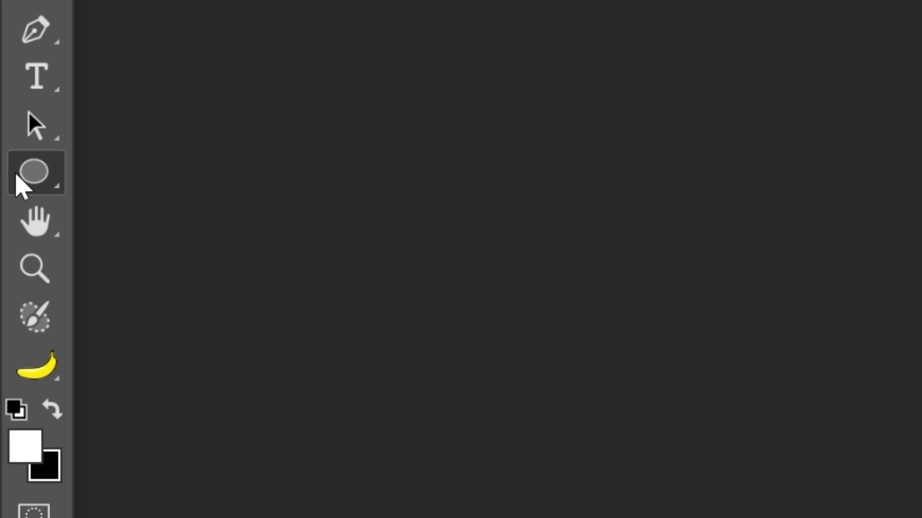
right_click(17, 175)
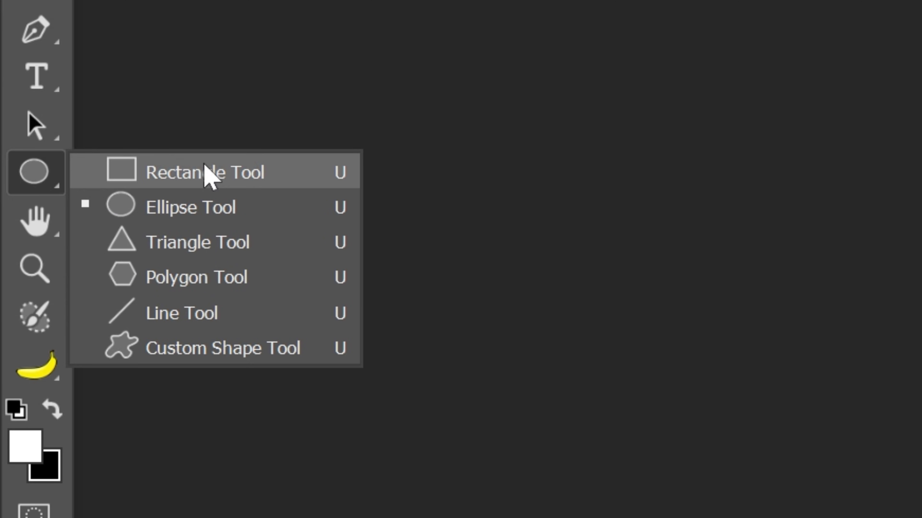
left_click(268, 172)
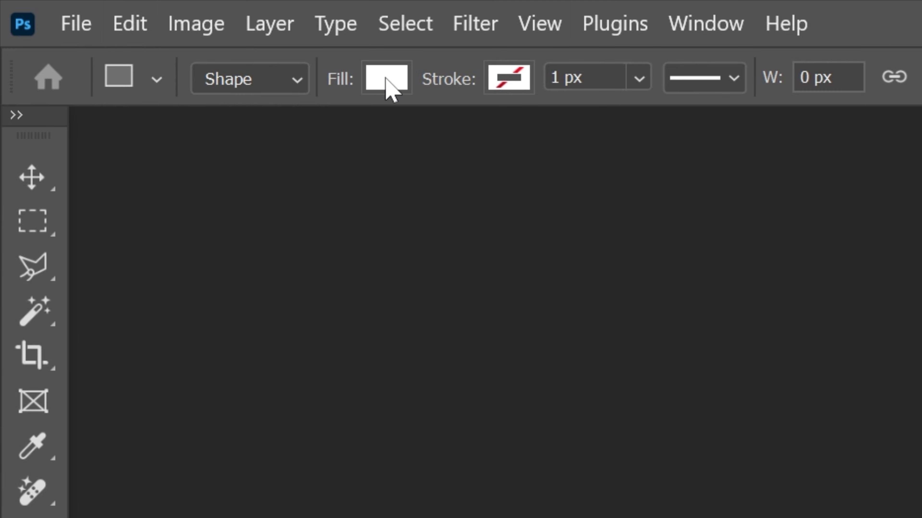
left_click(386, 78)
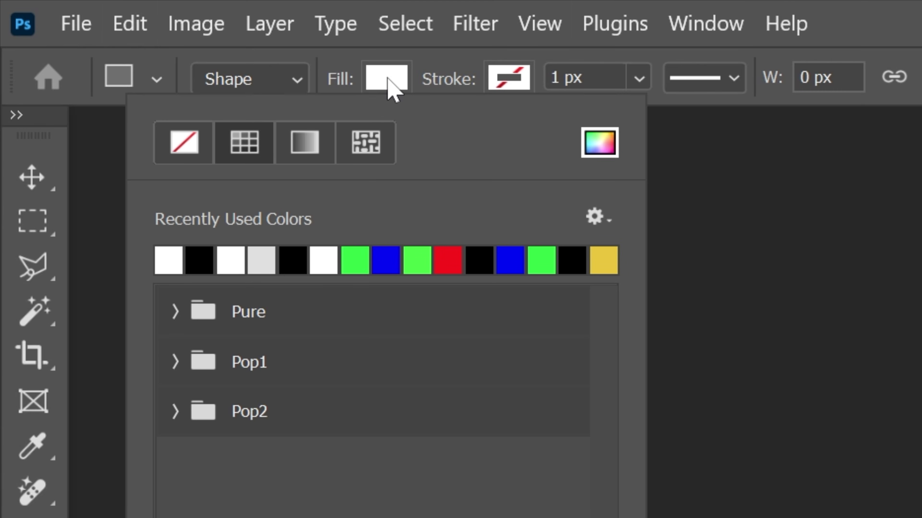
left_click(200, 260)
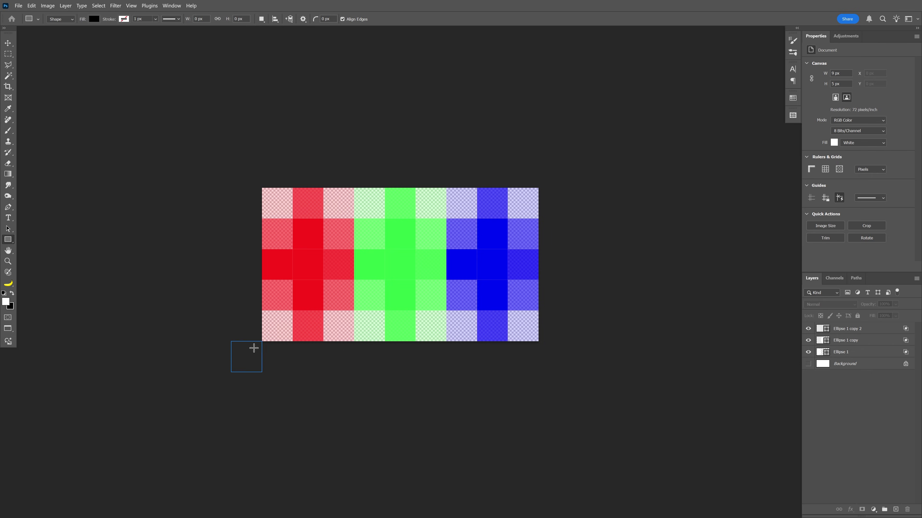
left_click_drag(253, 349, 559, 328)
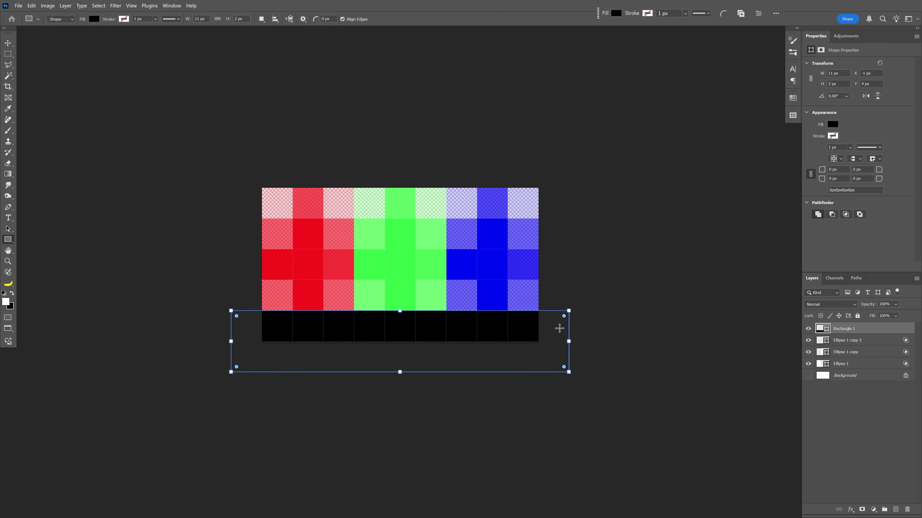
Deselect the rectangle and start Edit > Define Pattern for the whole tile.
left_click(860, 405)
key("v")
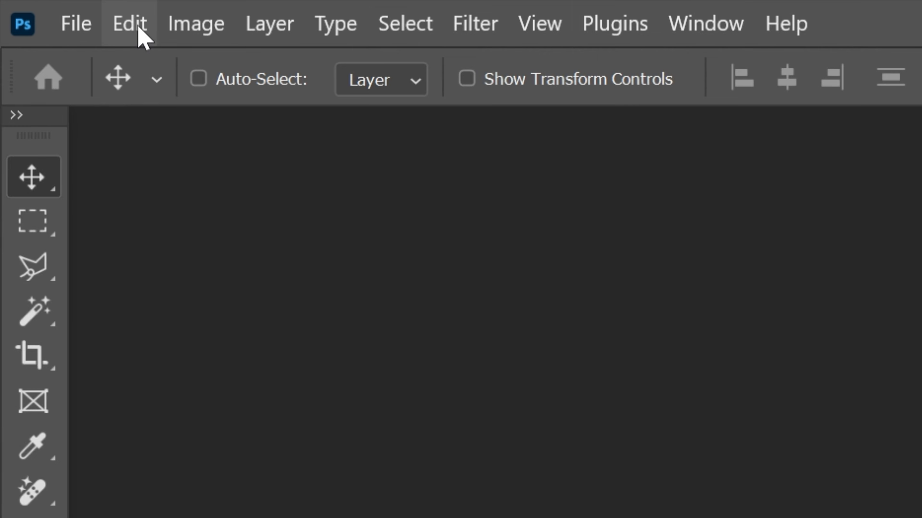
left_click(33, 6)
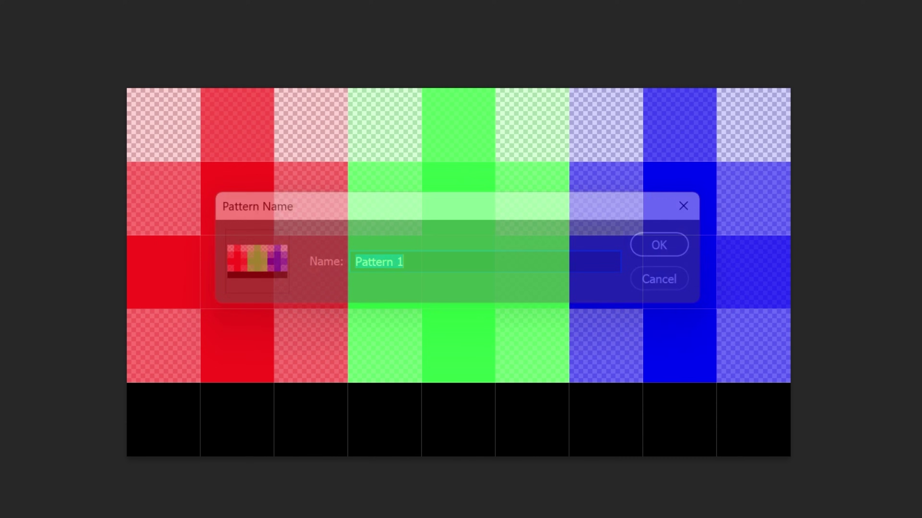
Create a new 1400 × 788 px document and fill it with black.
left_click(76, 23)
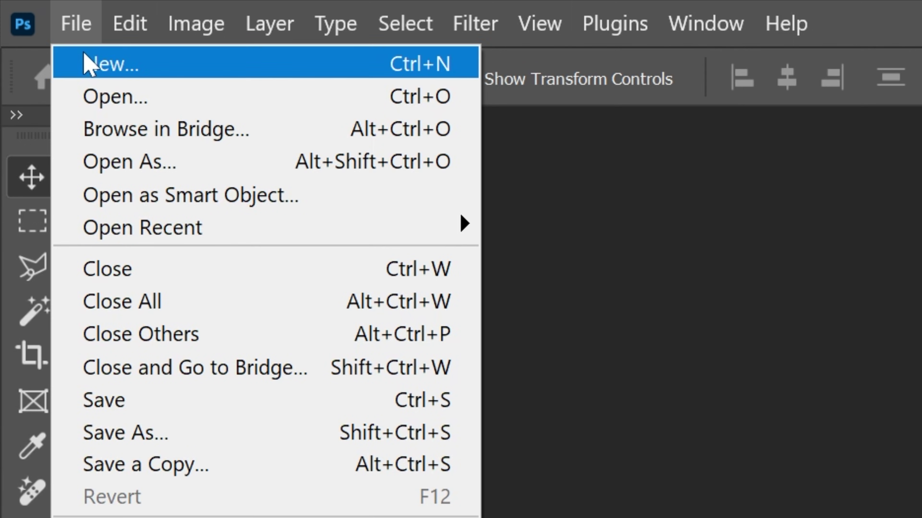
left_click(90, 65)
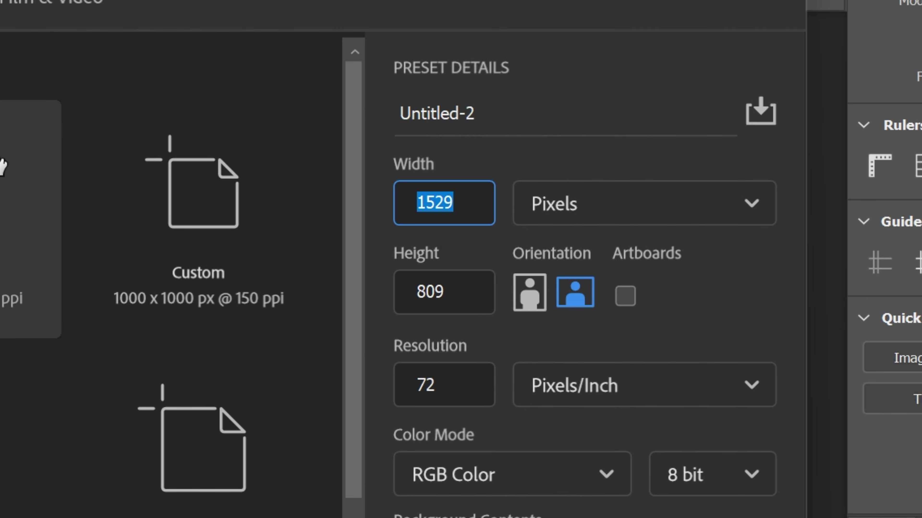
type("1400")
key("Tab")
key("BackSpace")
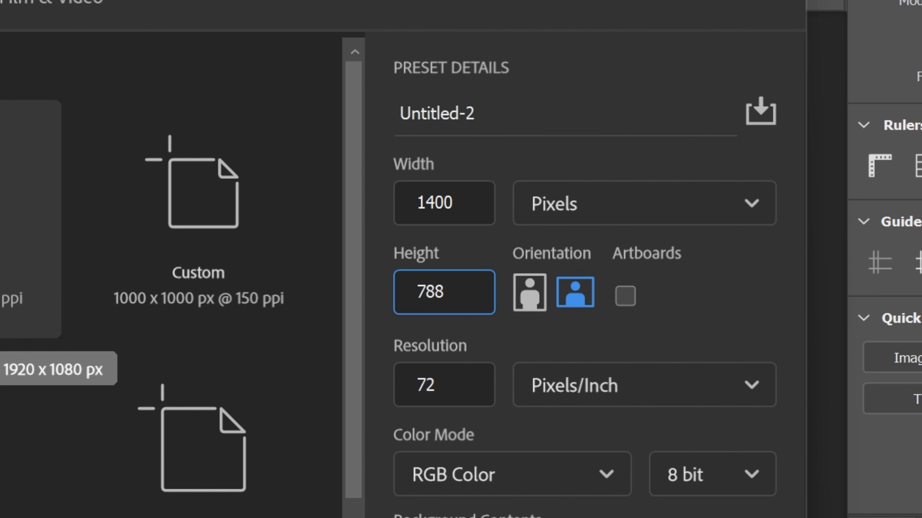
type("788")
key("Return")
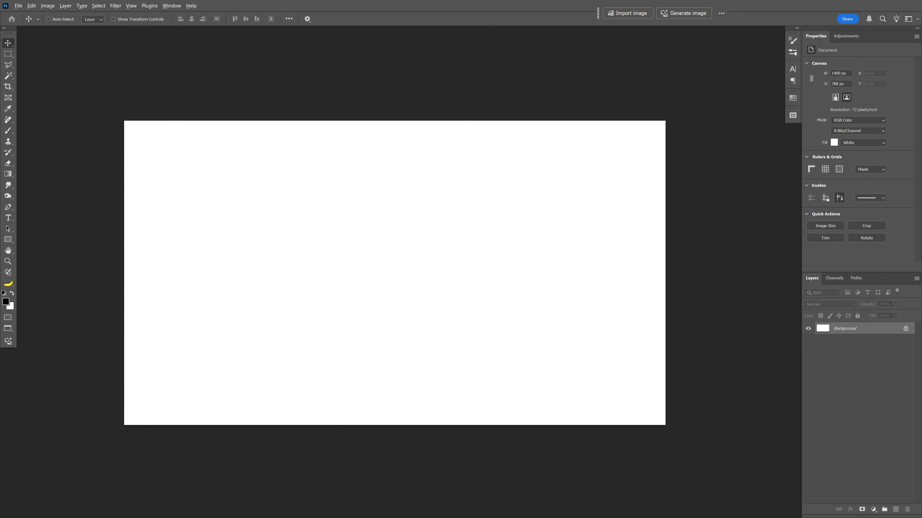
key("alt+BackSpace")
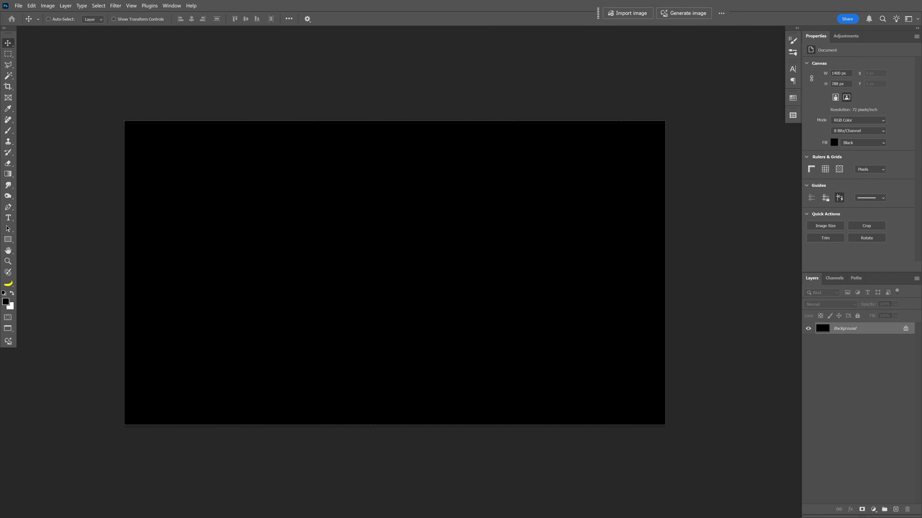
Add the text PANTER in colour dcdcdc using Mango Grotesque Bold Italic.
key("t")
left_click(326, 266)
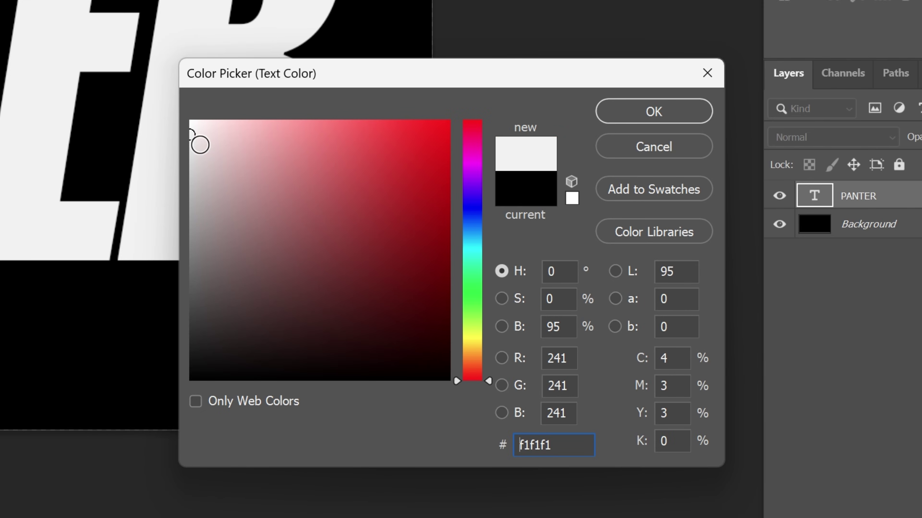
left_click_drag(191, 134, 191, 162)
left_click(652, 110)
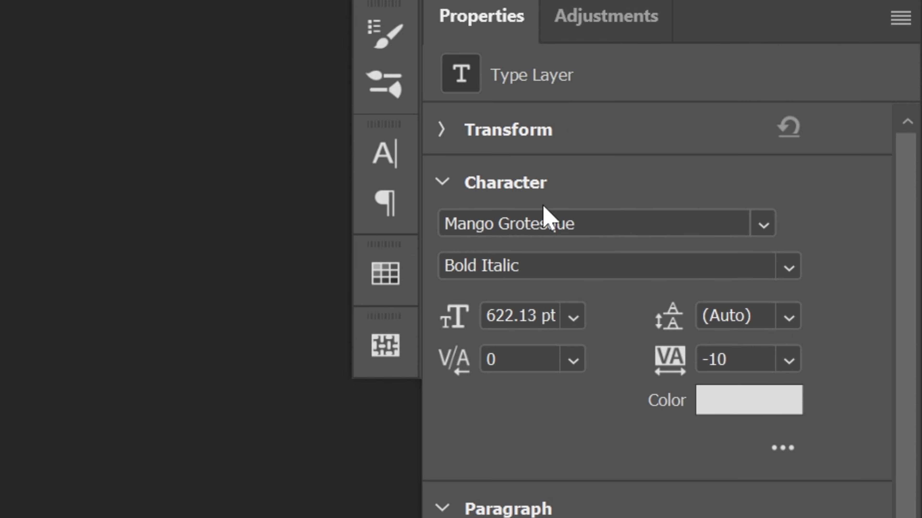
left_click_drag(541, 223, 445, 224)
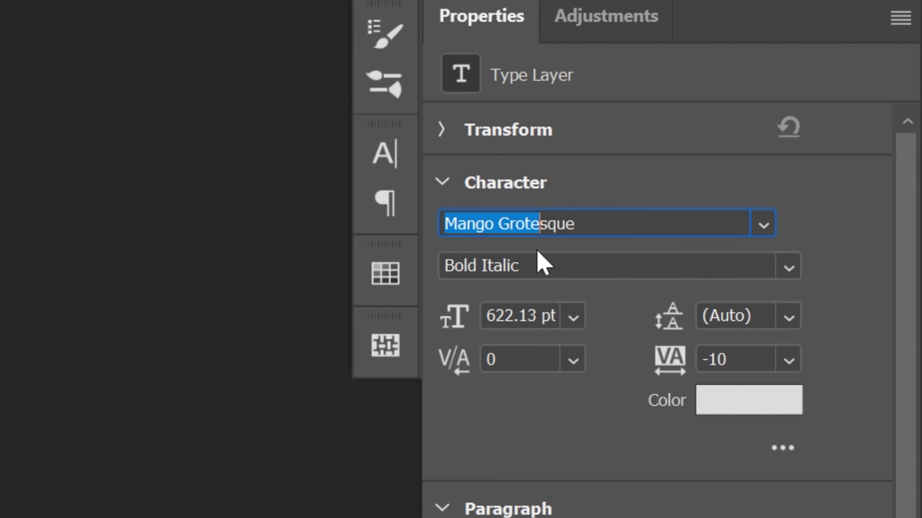
left_click(538, 265)
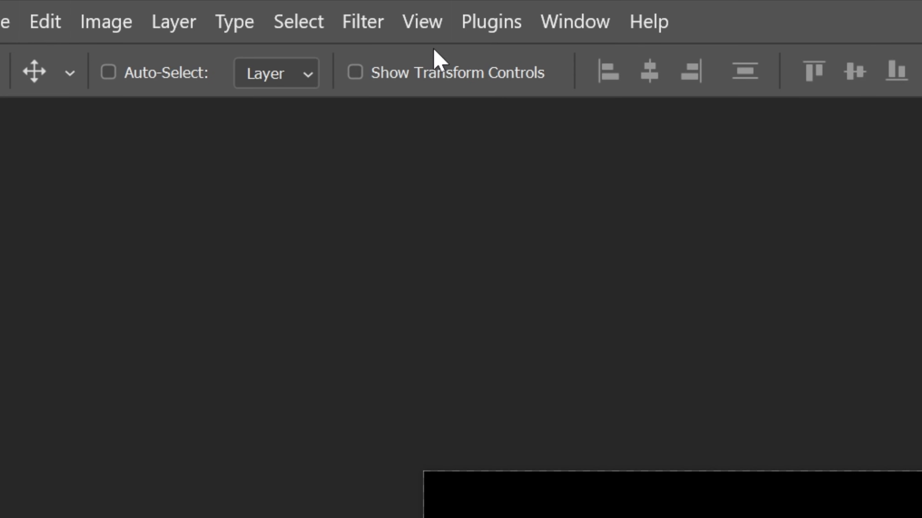
Convert PANTER to a smart object and apply a 1.2-pixel Gaussian Blur smart filter.
left_click(380, 24)
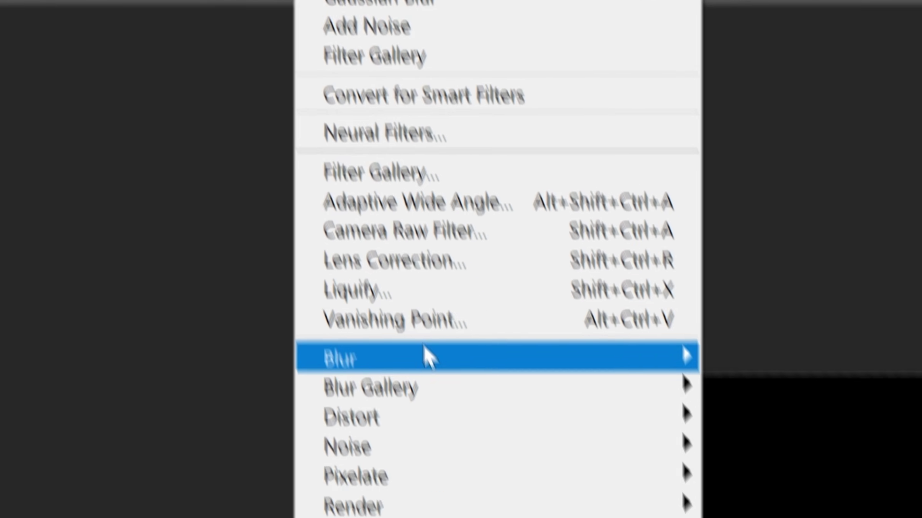
mouse_move(479, 450)
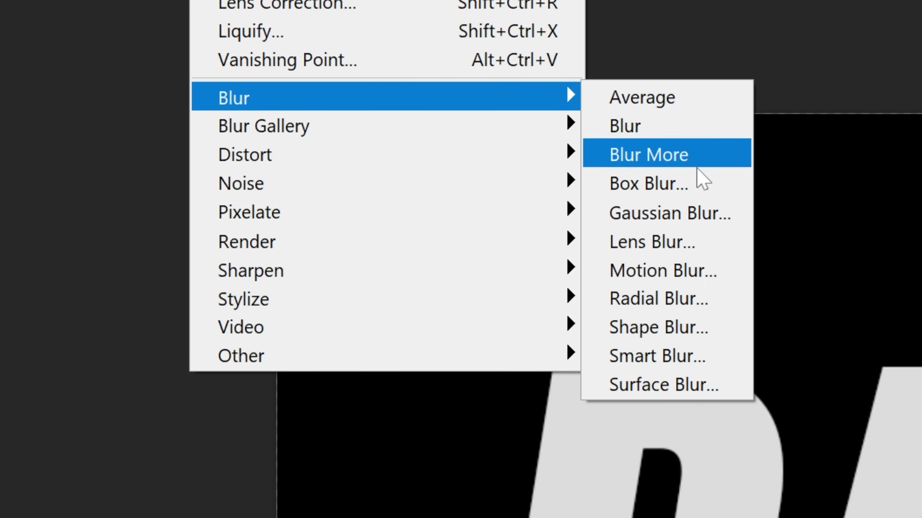
left_click(702, 213)
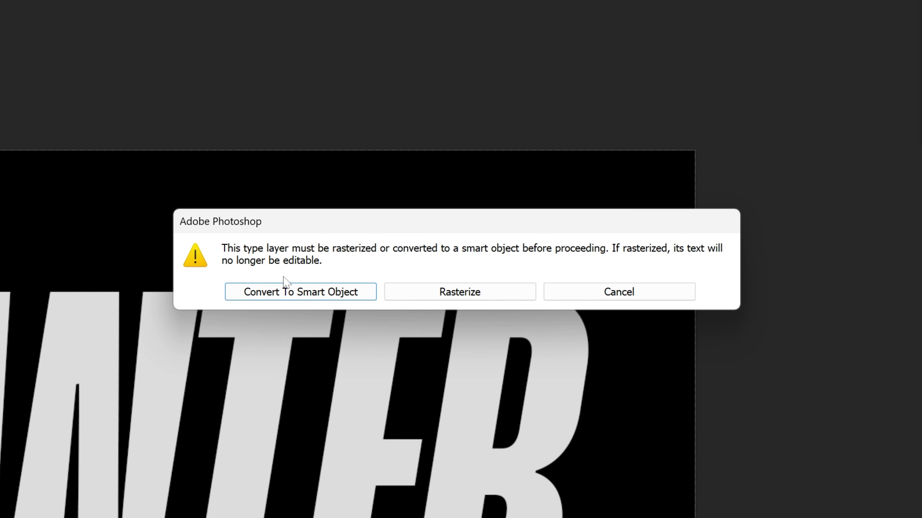
left_click(300, 291)
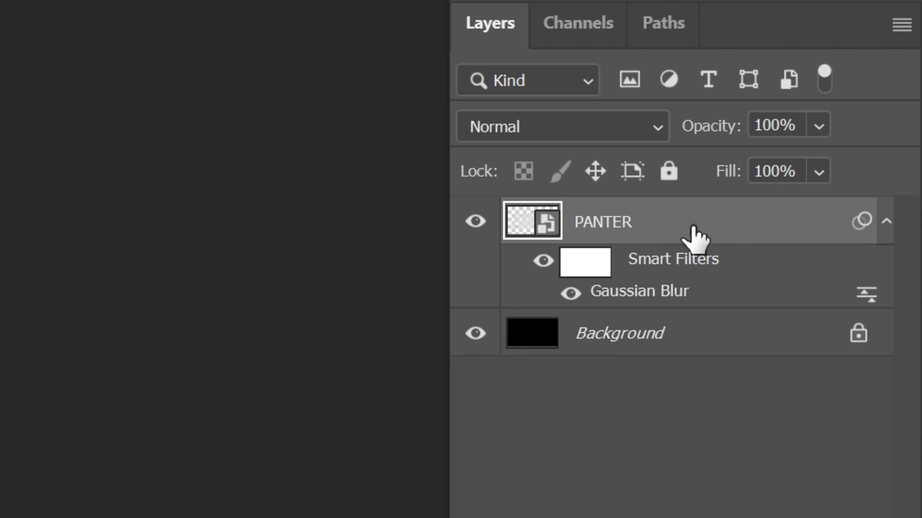
Group PANTER into Group 1 and add a 100%-opacity blue #000cf4 drop shadow.
key("ctrl+g")
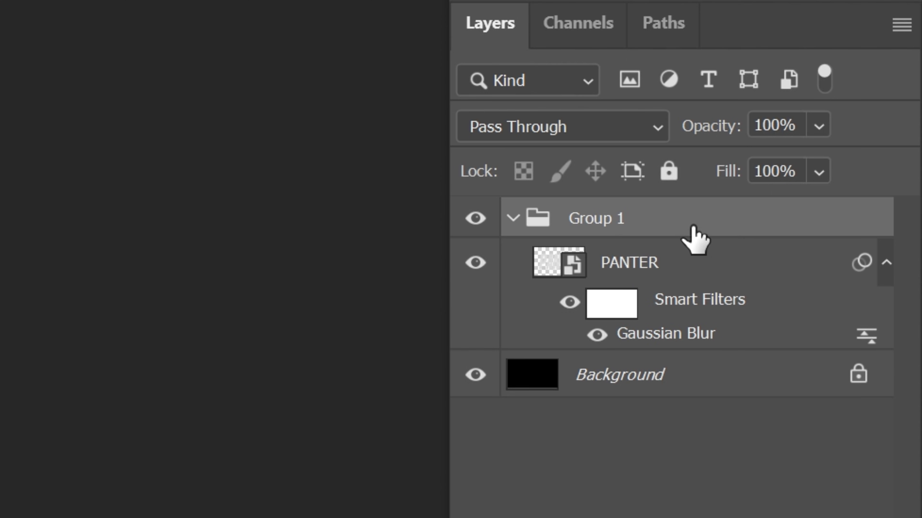
double_click(706, 220)
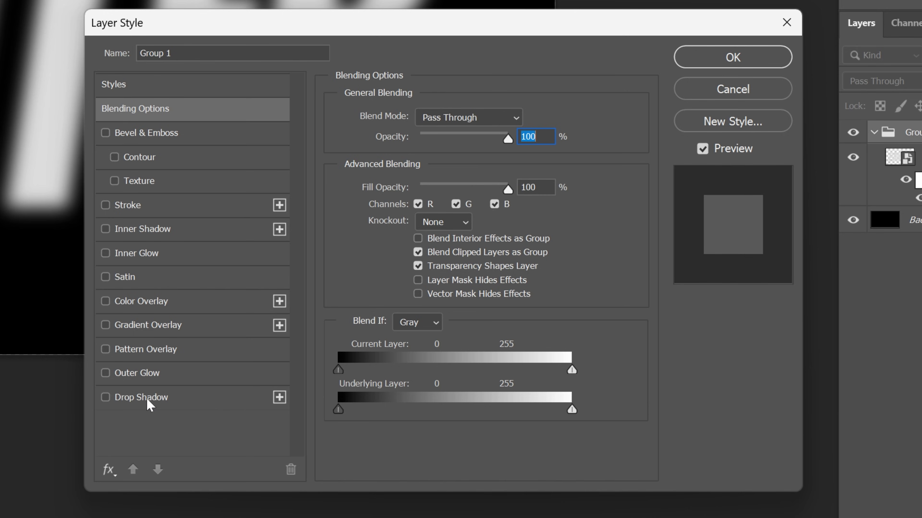
left_click(141, 397)
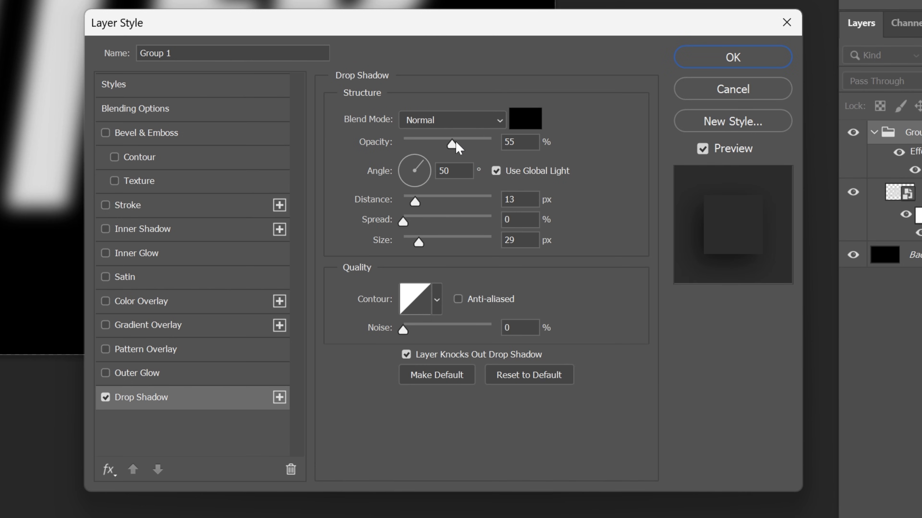
left_click_drag(471, 143, 491, 144)
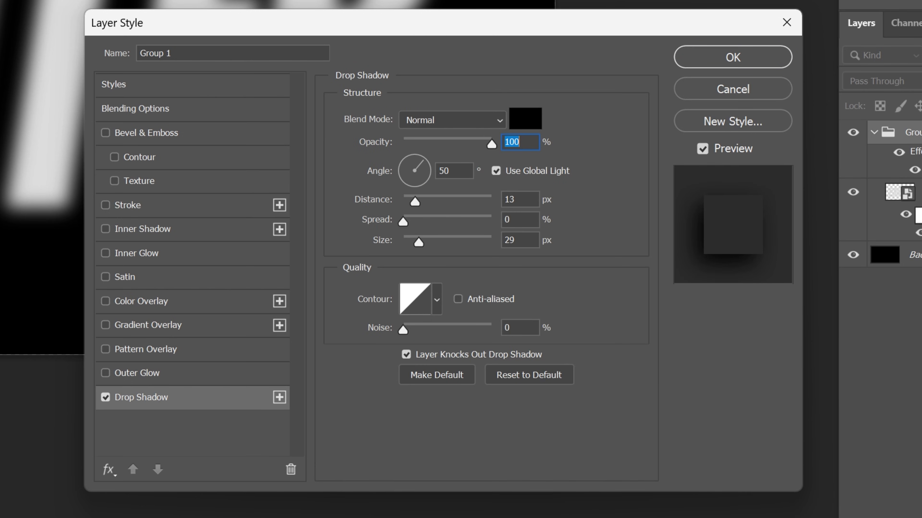
left_click(525, 118)
left_click(575, 147)
left_click(553, 77)
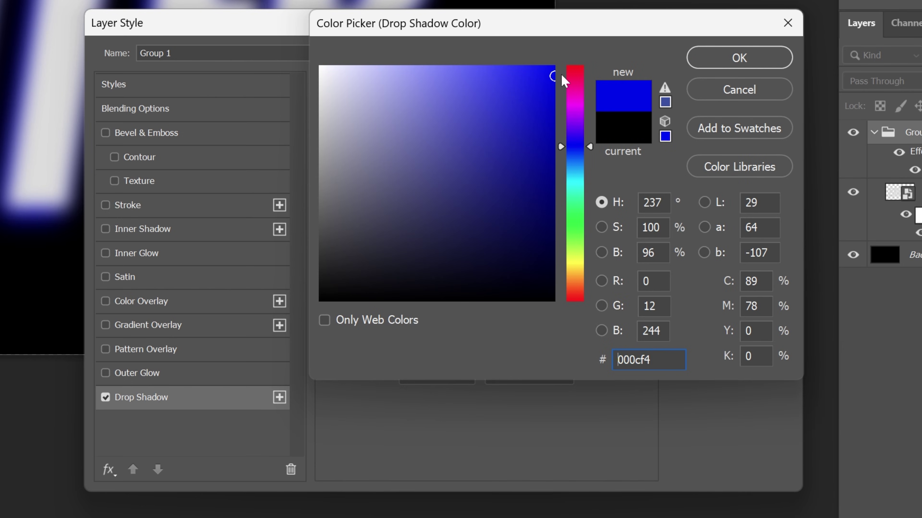
left_click(739, 58)
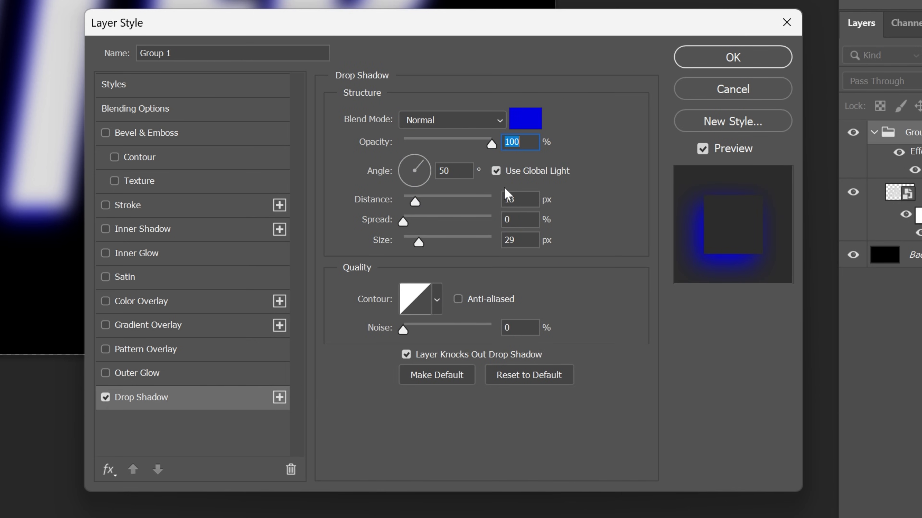
Set the blue shadow to a 180° angle, without global light, and 14 px distance.
left_click(496, 171)
type("180")
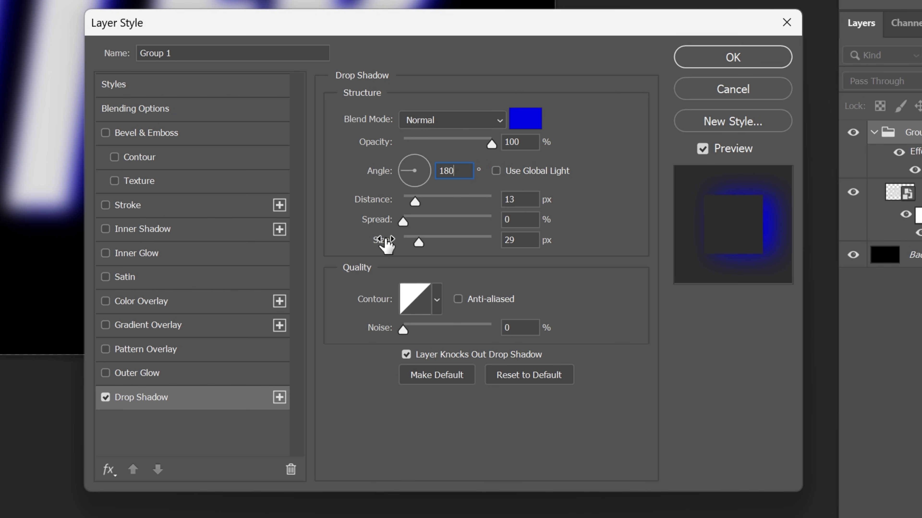
key("Tab")
key("Tab")
key("Tab")
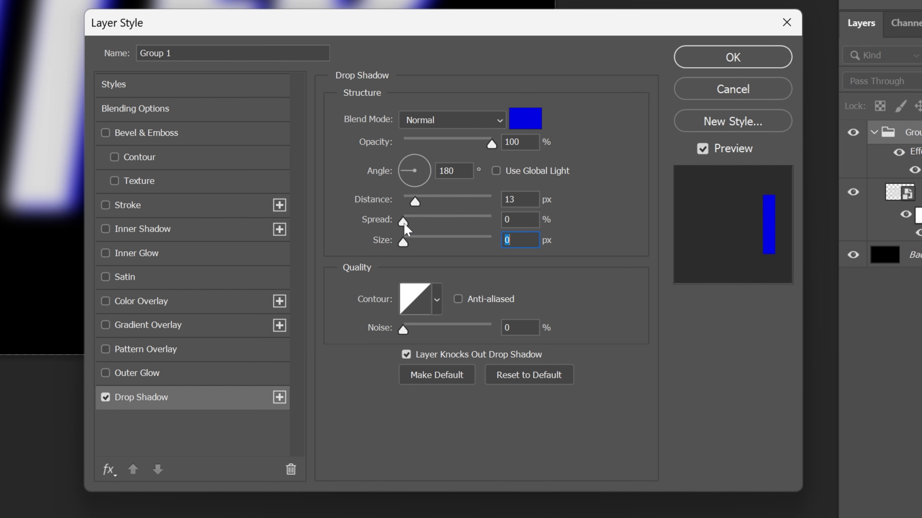
key("shift+Tab")
key("Up")
Add a second drop shadow in yellow f4d400 with its angle set to 0°.
left_click(280, 400)
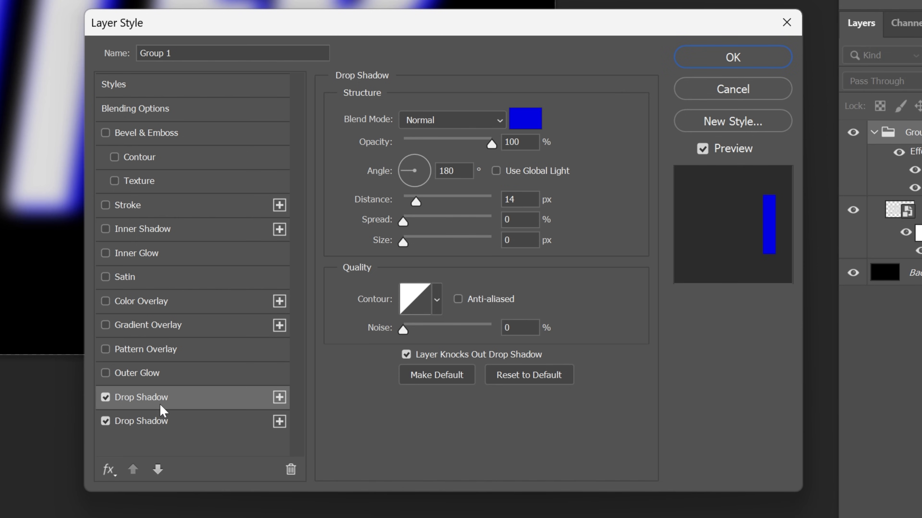
left_click(150, 407)
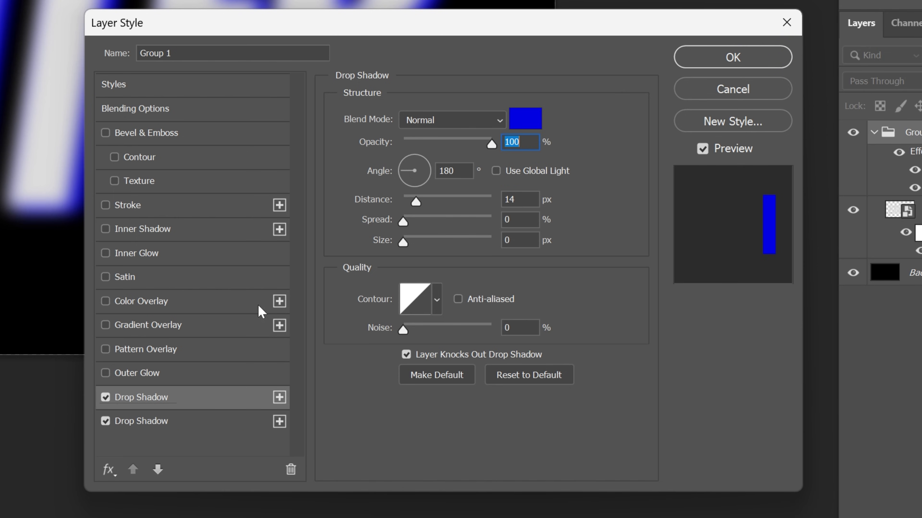
left_click(517, 123)
left_click(560, 262)
left_click(561, 268)
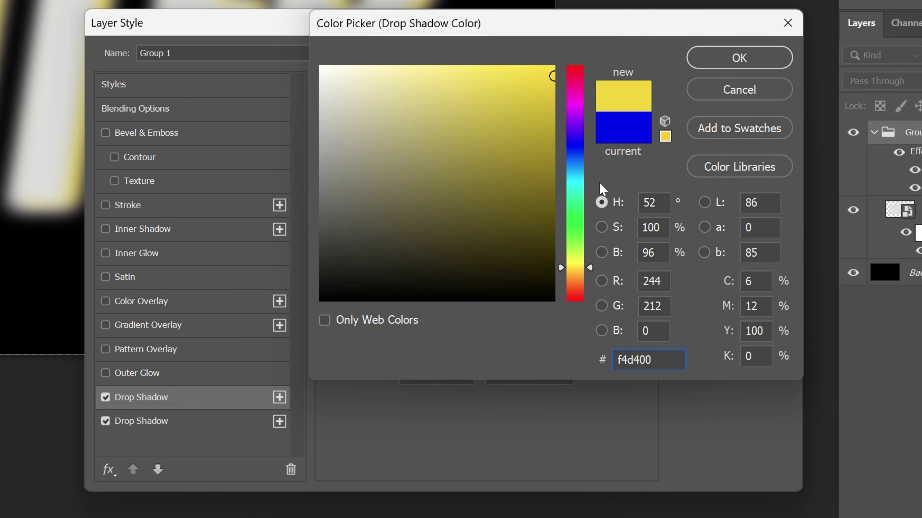
left_click(730, 61)
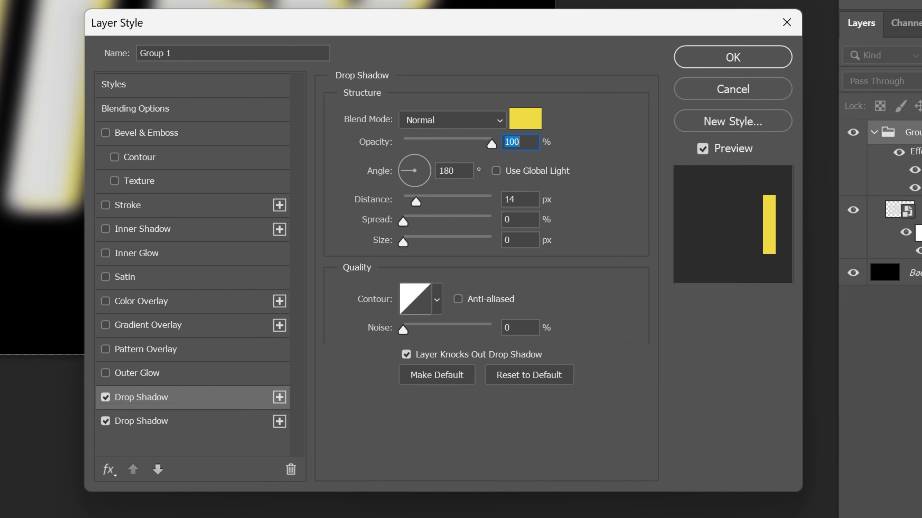
type("0")
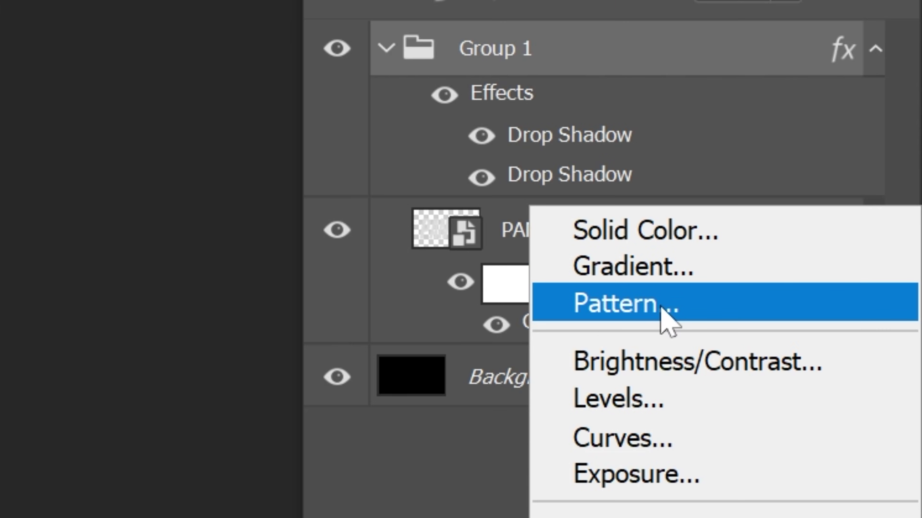
Add a Pattern Fill layer using the RGB pixel pattern at 350% scale.
left_click(667, 311)
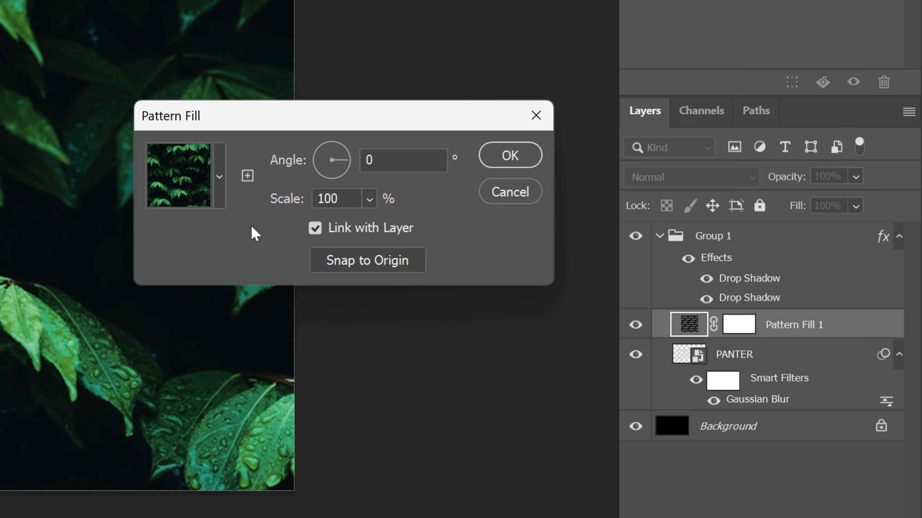
left_click(219, 182)
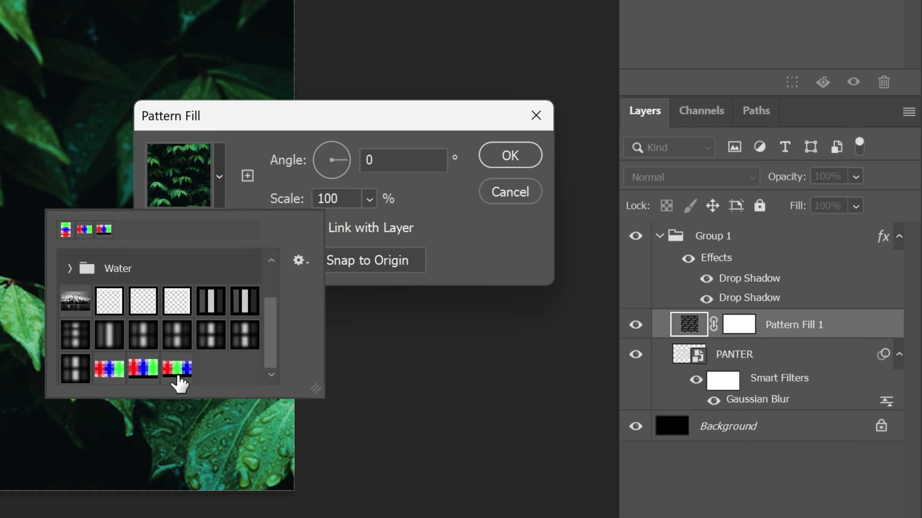
left_click(177, 367)
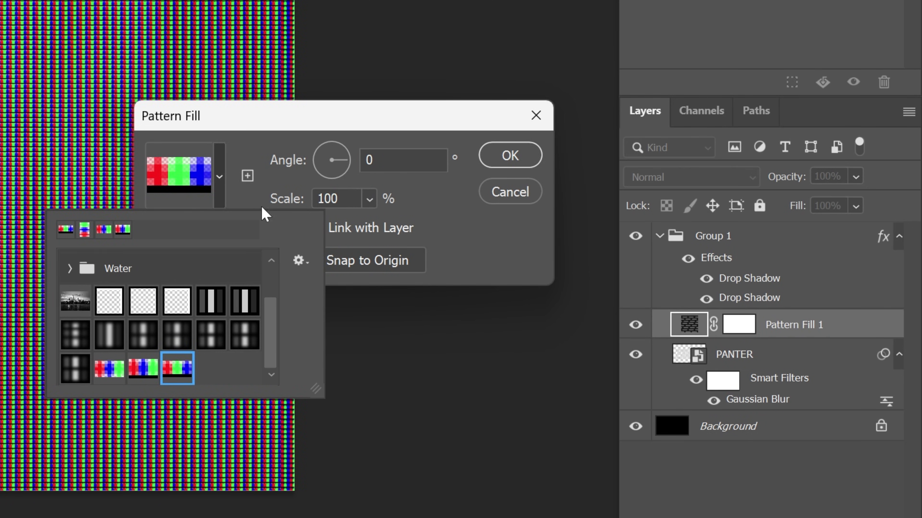
key("Return")
key("Tab")
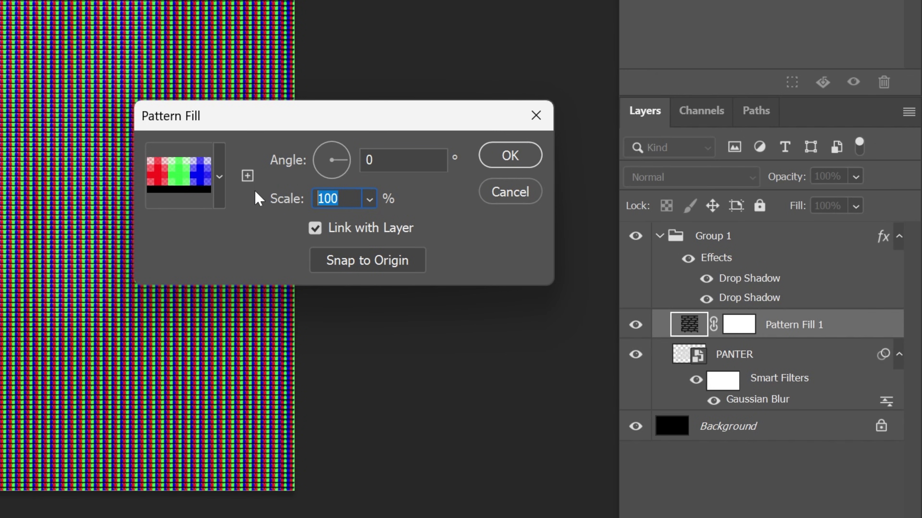
type("350")
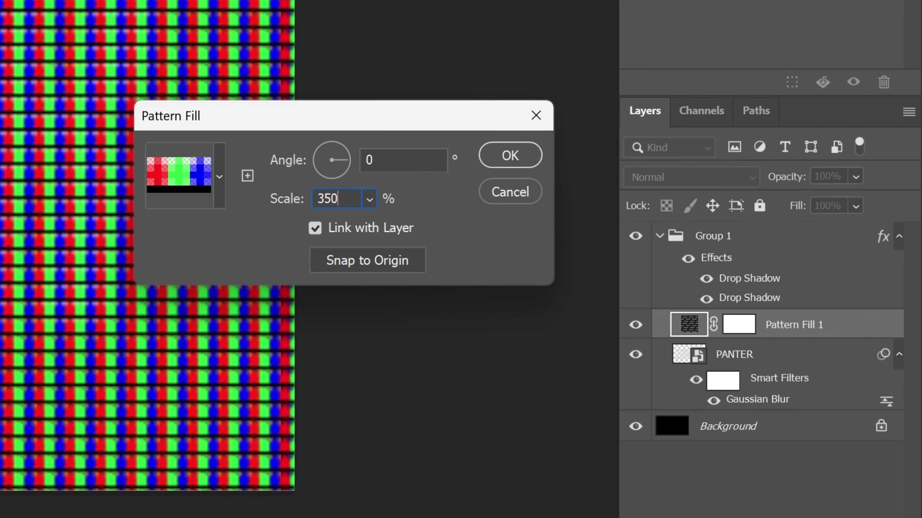
left_click(526, 152)
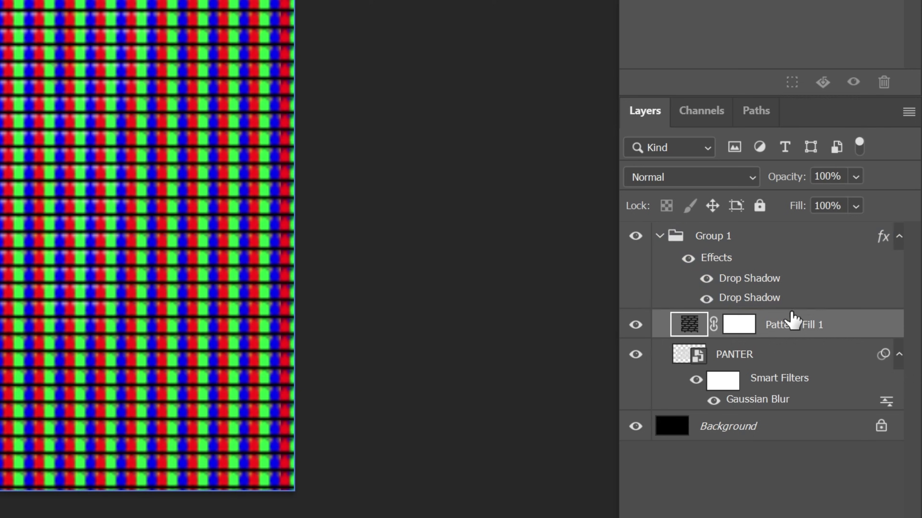
Move Pattern Fill 1 above Group 1 and set its blend mode to Overlay.
left_click_drag(792, 319, 790, 217)
left_click(696, 178)
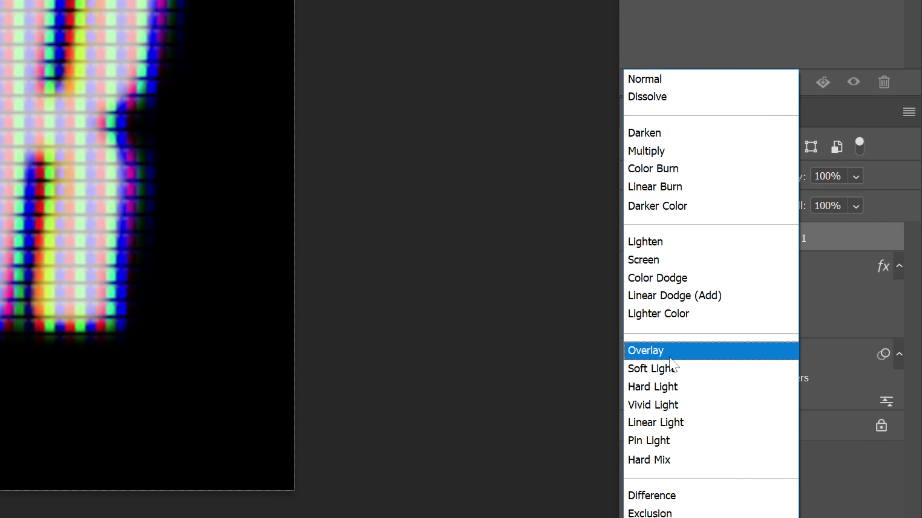
left_click(669, 358)
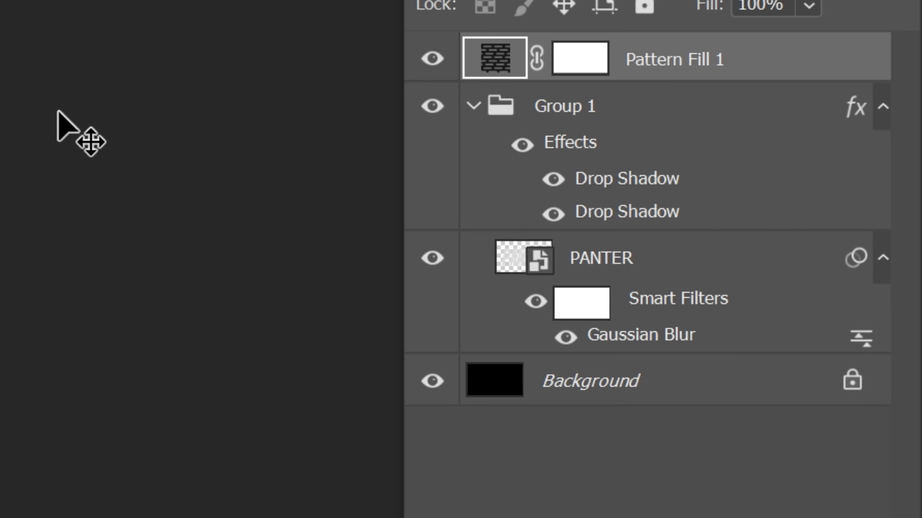
Raise PANTER's Gaussian Blur radius past 6 pixels, then select all layers down to Background.
left_click(864, 394)
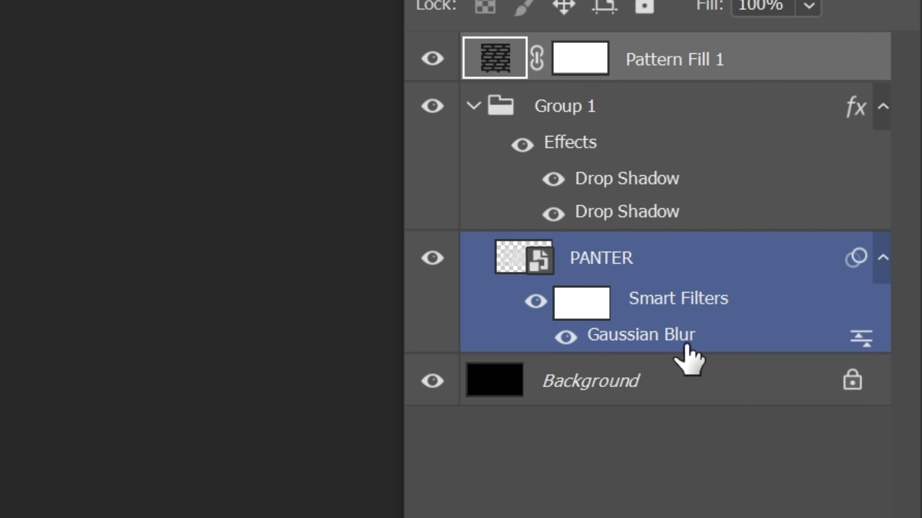
double_click(646, 340)
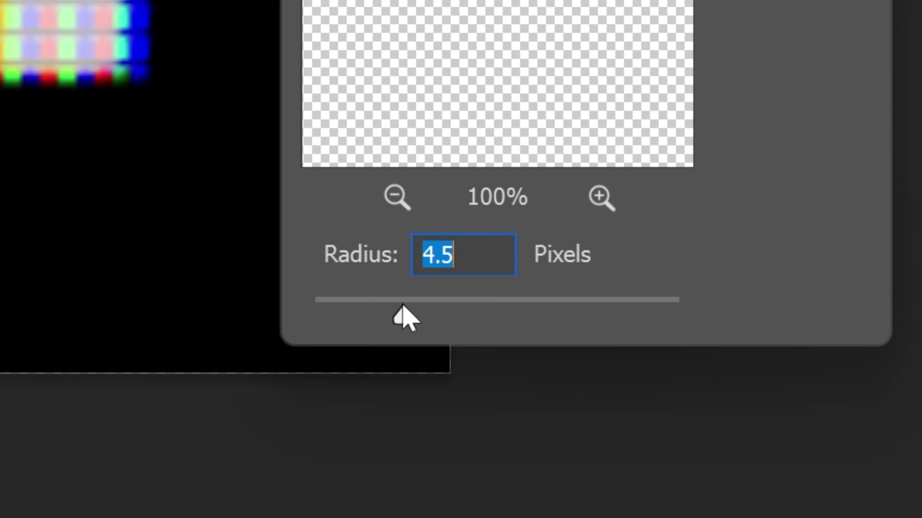
left_click_drag(403, 306, 420, 306)
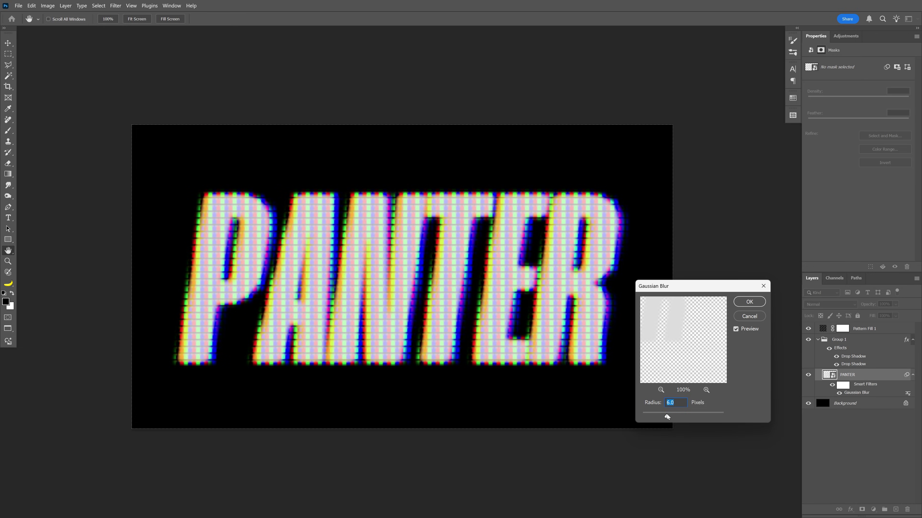
mouse_move(667, 414)
left_mouse_down()
mouse_move(681, 414)
mouse_move(670, 414)
left_mouse_up()
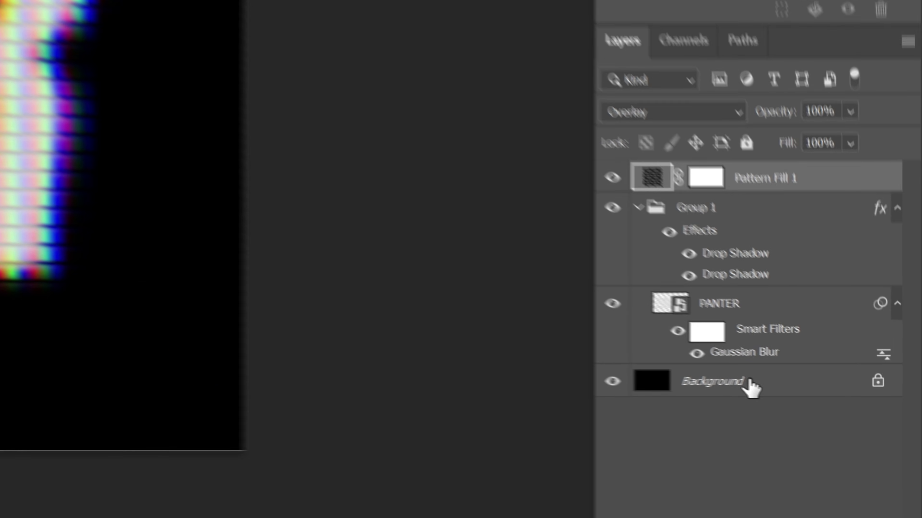
left_click(876, 404, "shift")
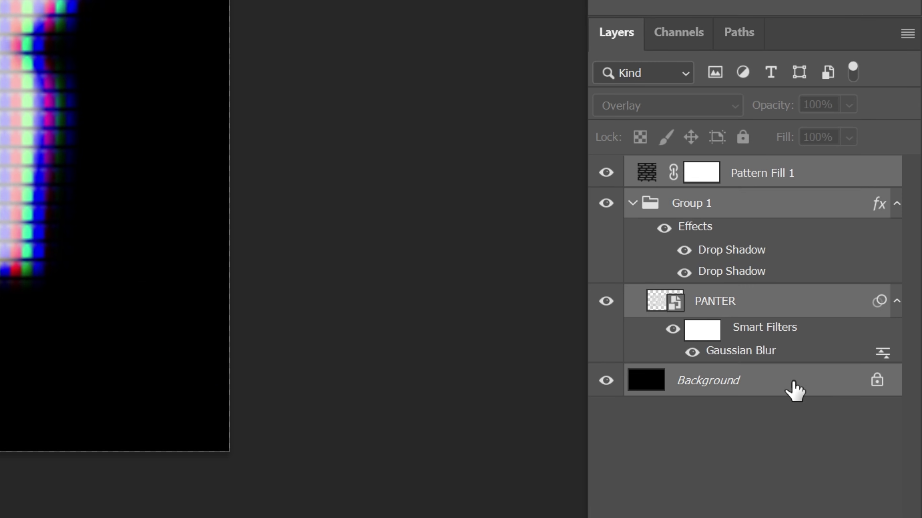
Convert all layers into one smart object, apply a 23-px Gaussian Blur, and duplicate it.
right_click(793, 383)
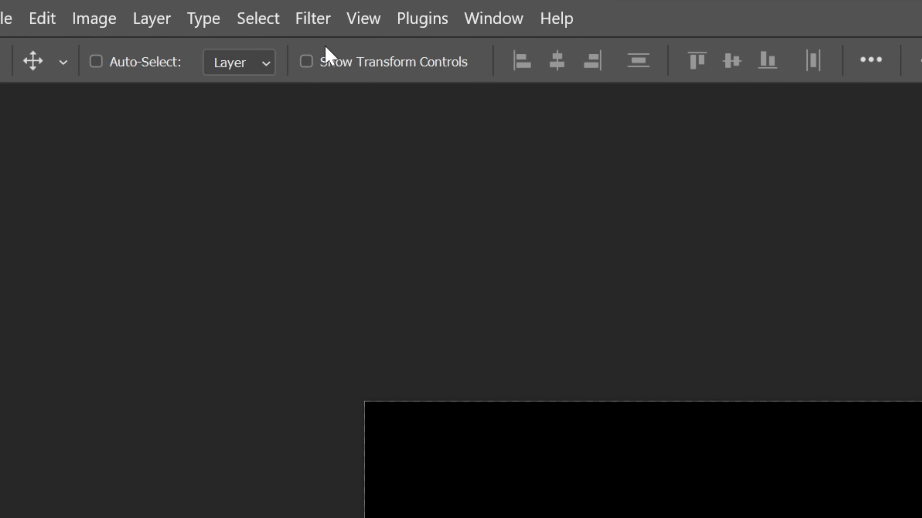
left_click(319, 19)
mouse_move(401, 389)
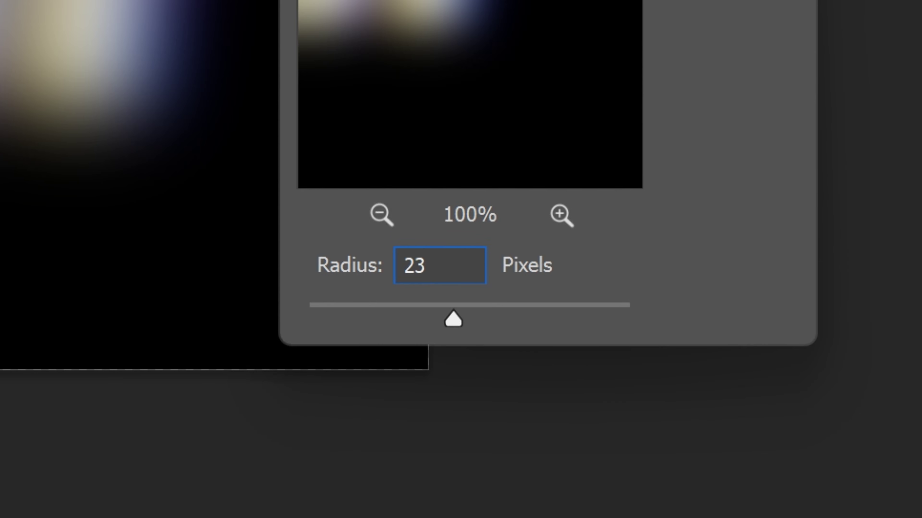
key("Return")
left_click_drag(828, 112, 864, 498)
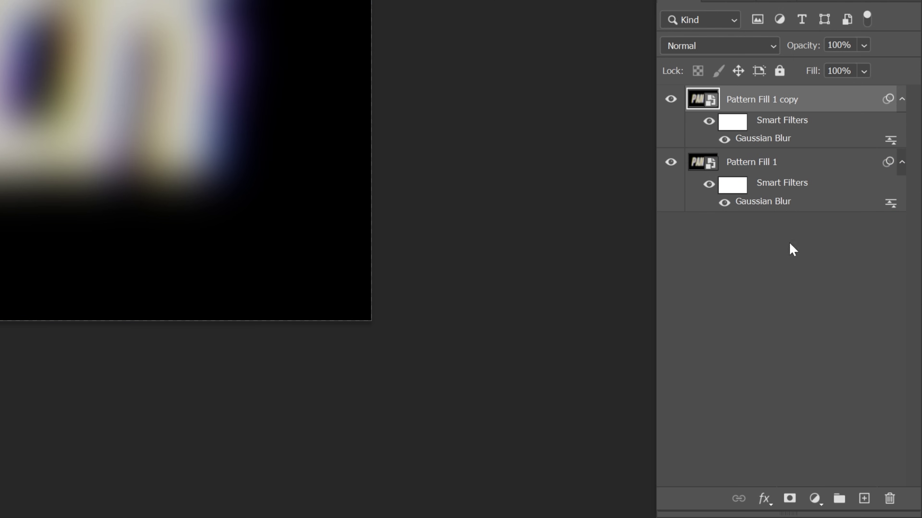
Lower the Pattern Fill 1 copy's Gaussian Blur radius to 4 pixels.
double_click(768, 143)
type("4")
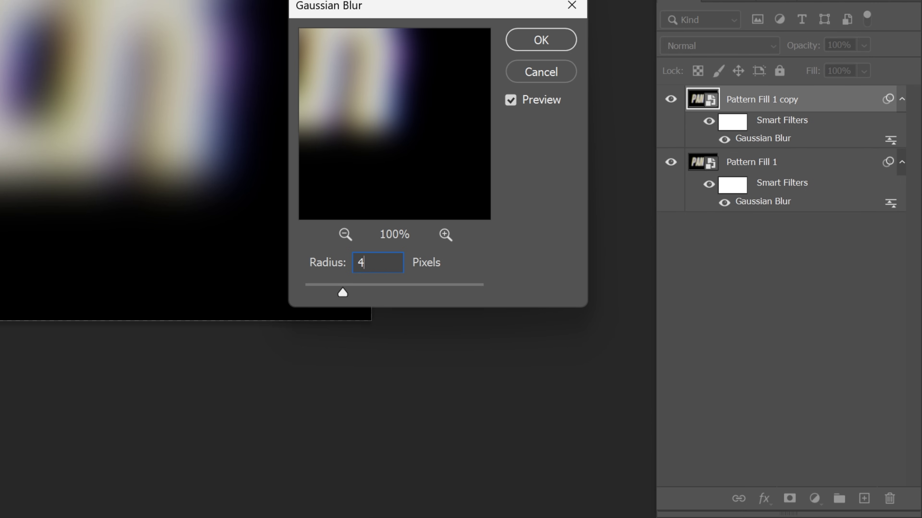
key("Return")
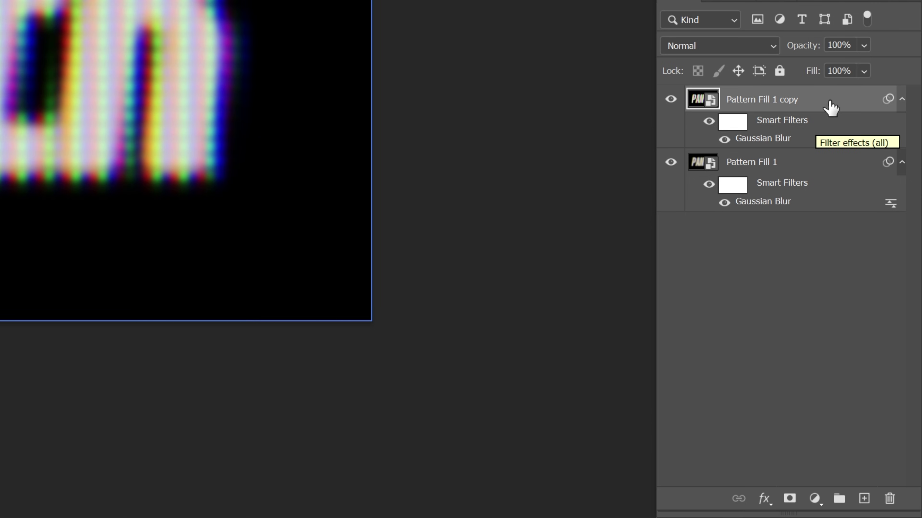
double_click(841, 103)
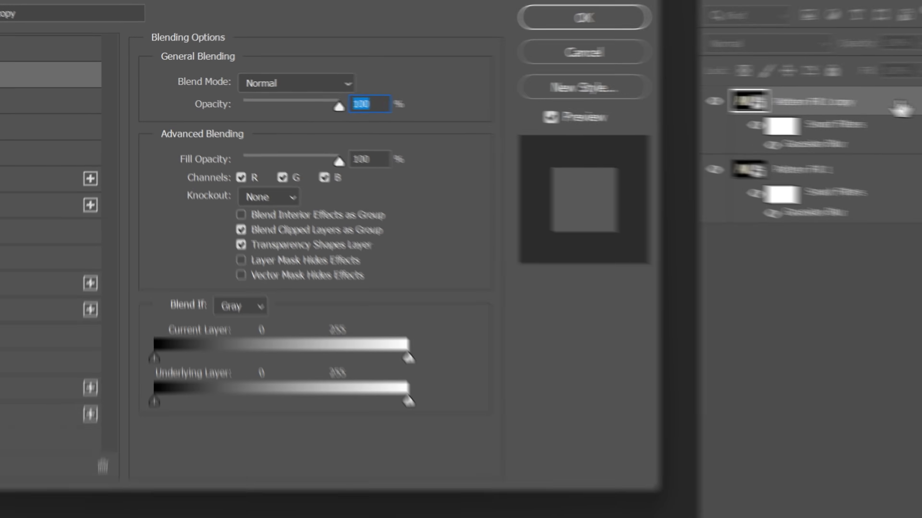